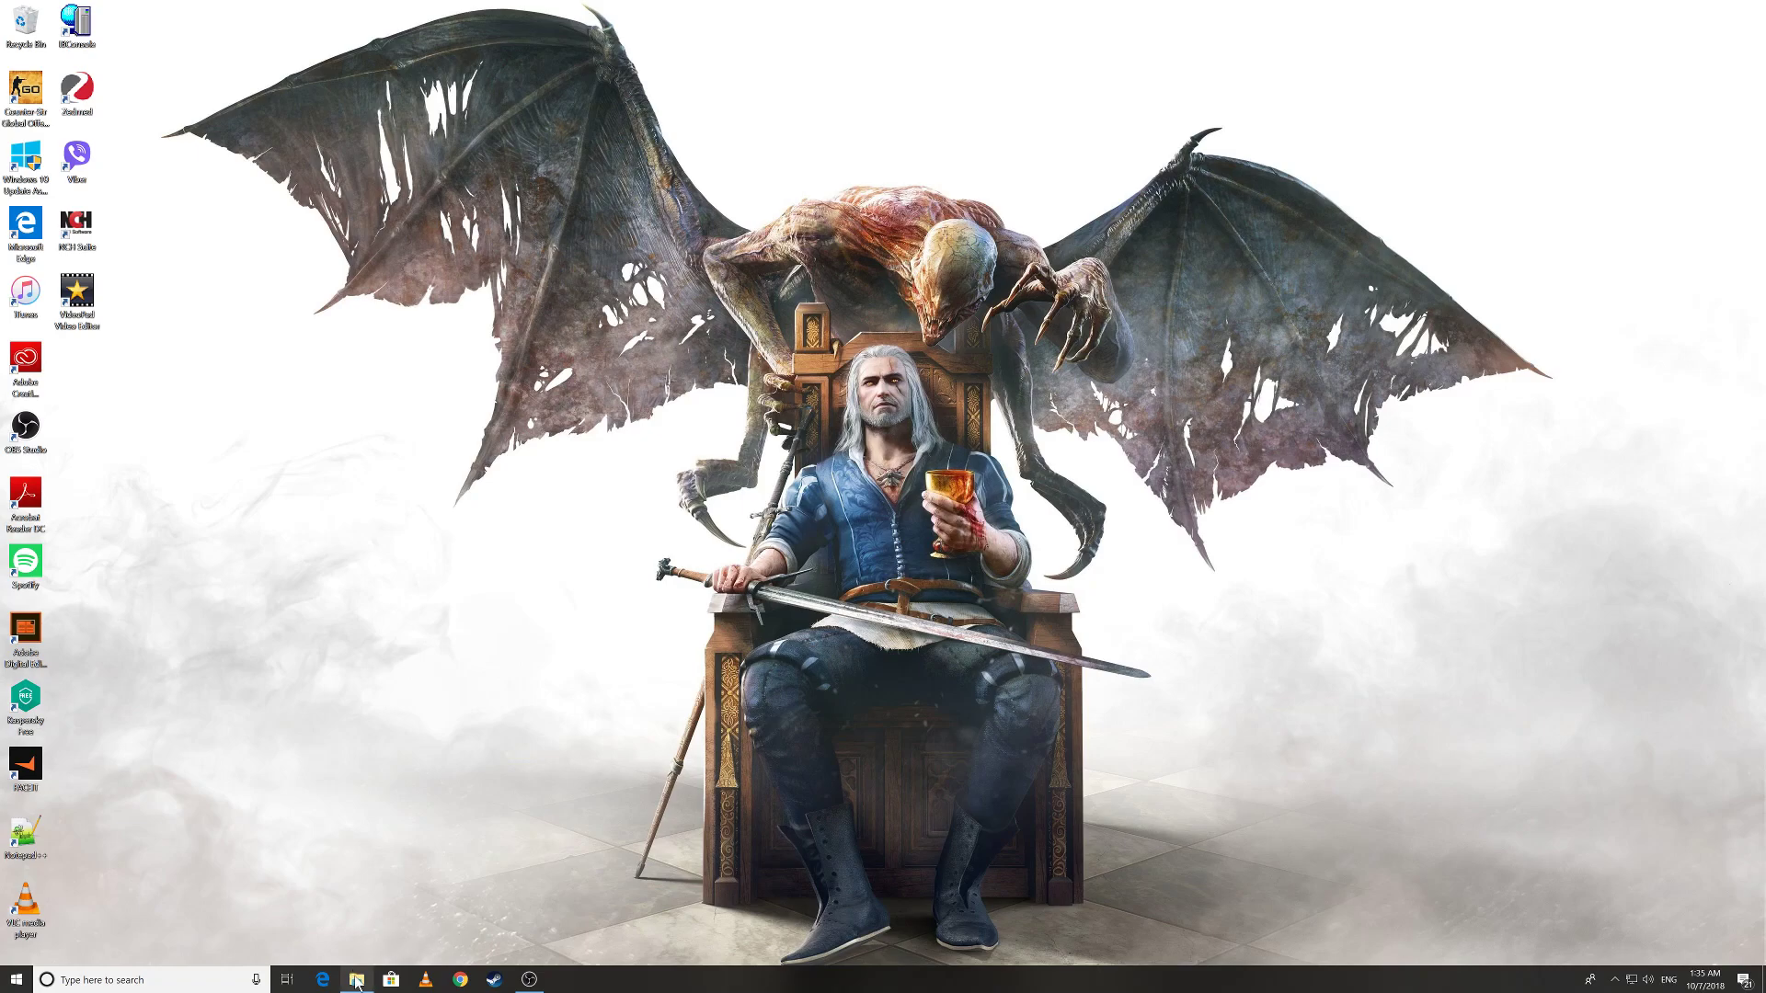
- Search Google in Chrome for 'adobe acrobat reader'
right_click(356, 980)
left_click(373, 934)
left_click(460, 980)
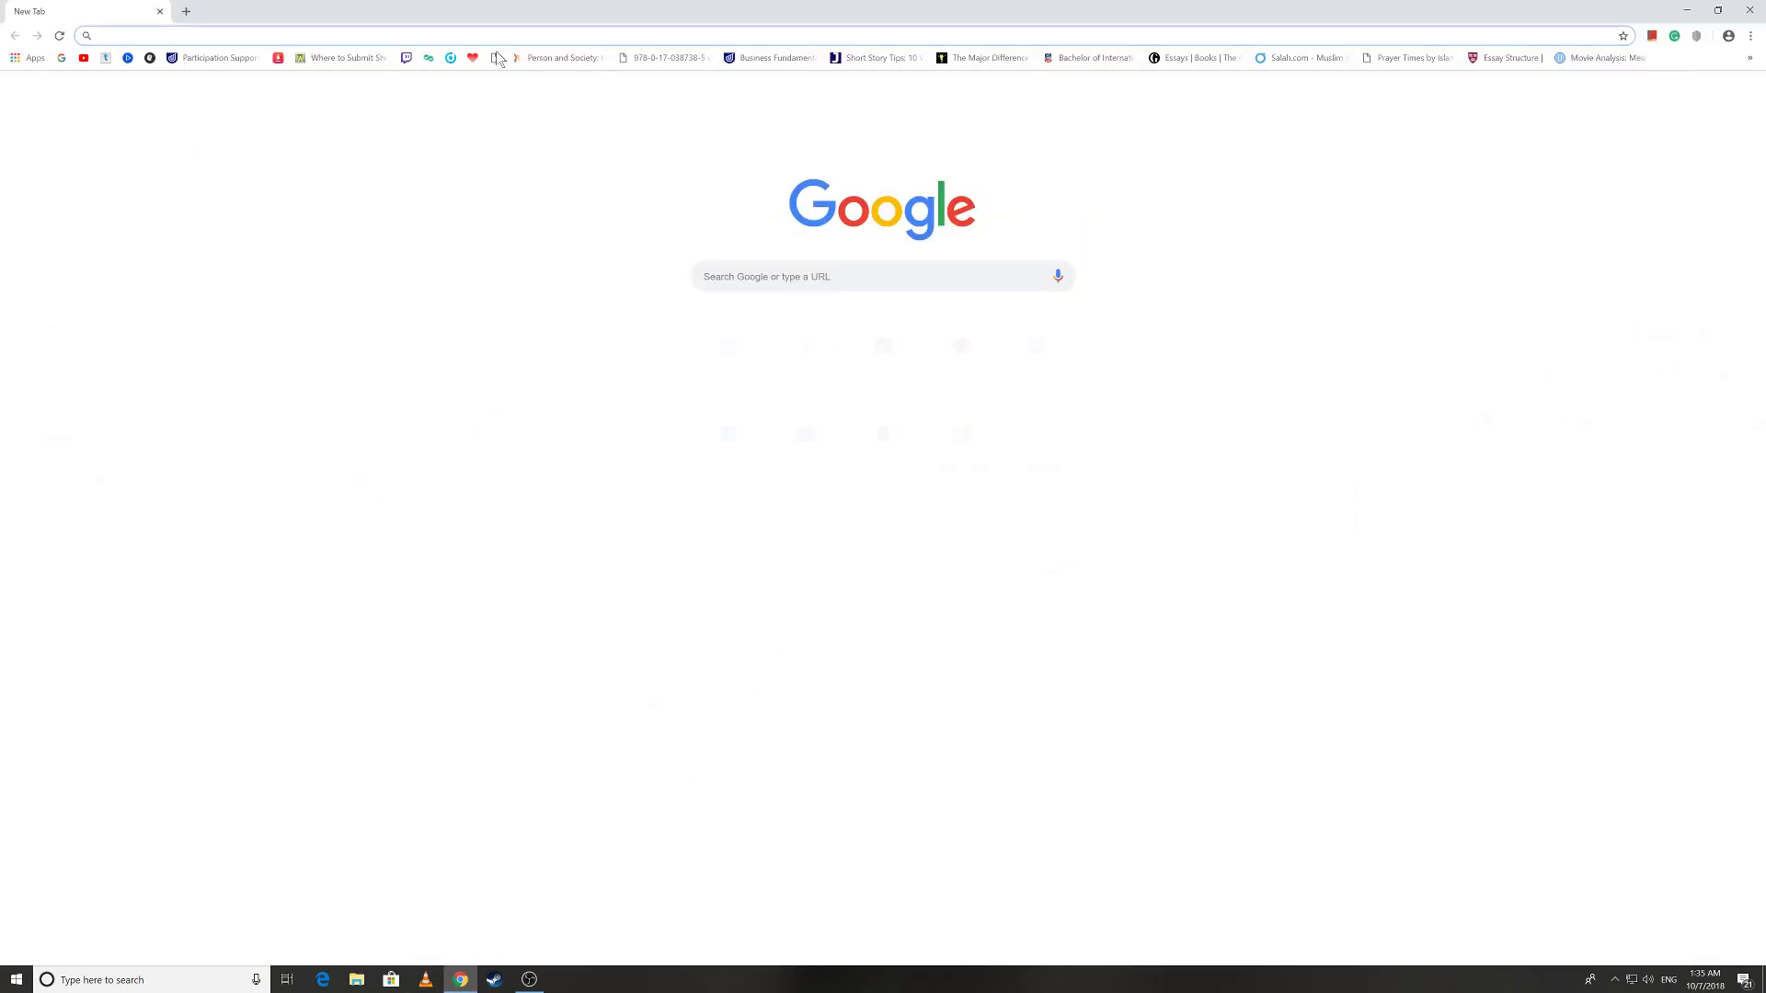
type("ad")
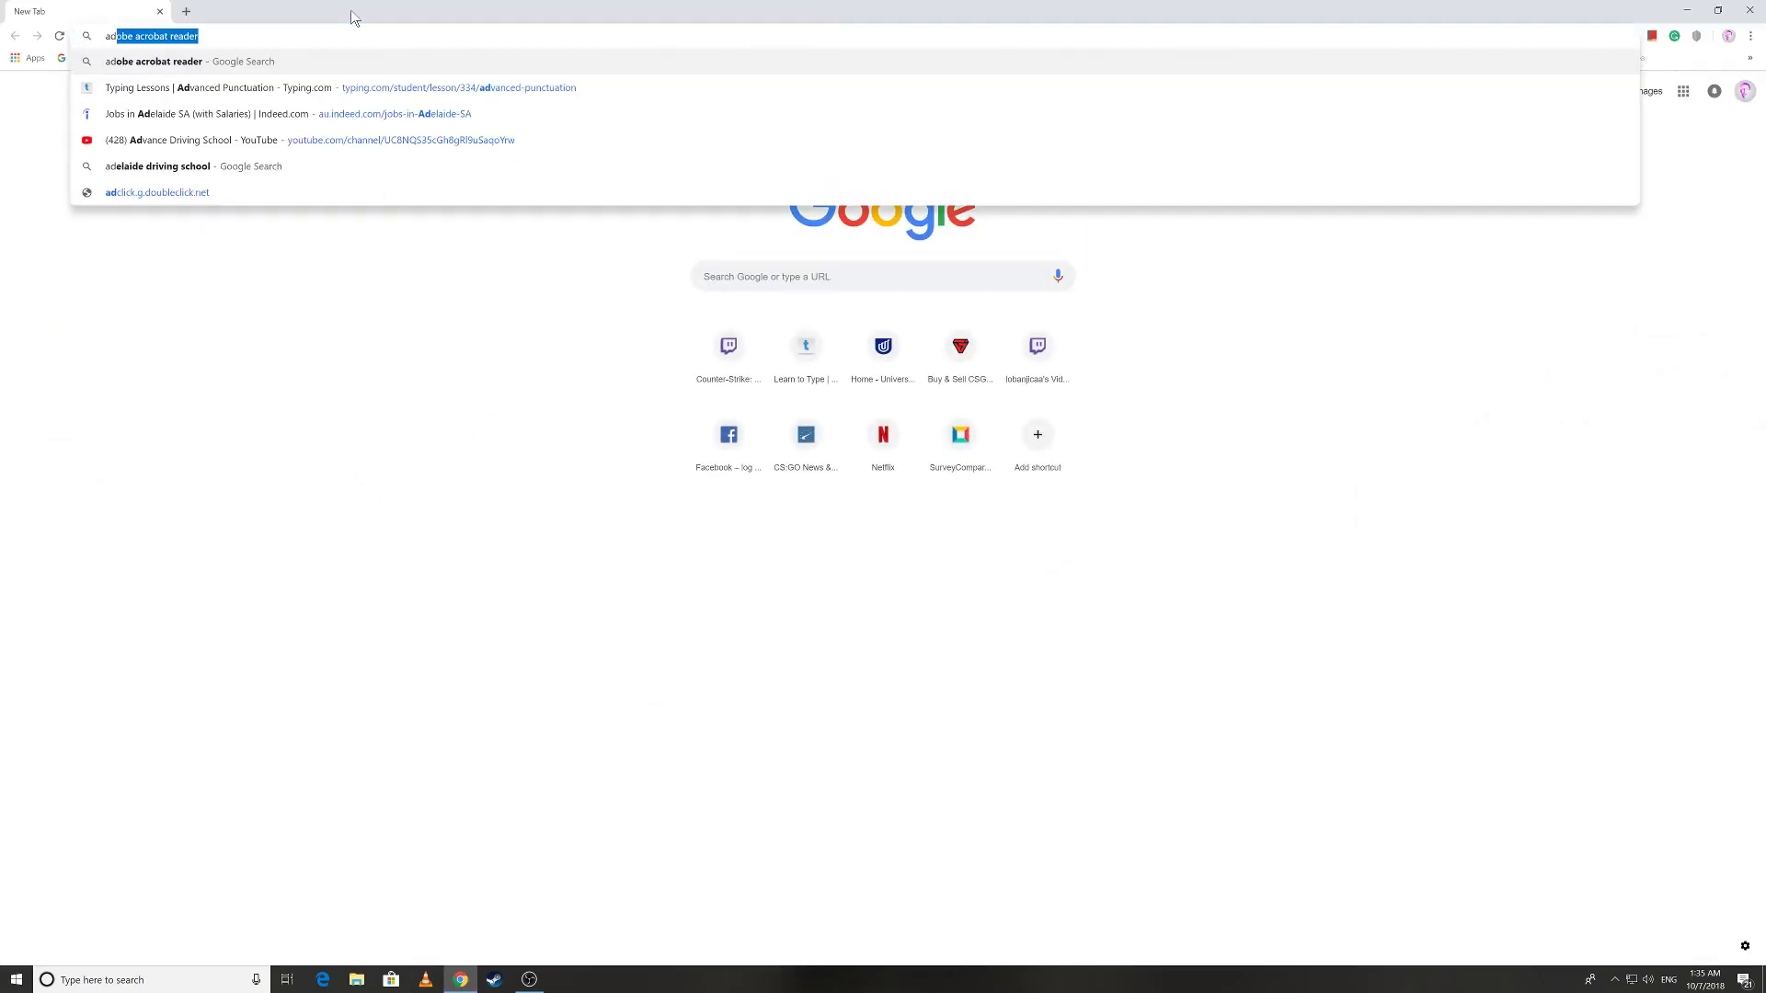
type("obe a")
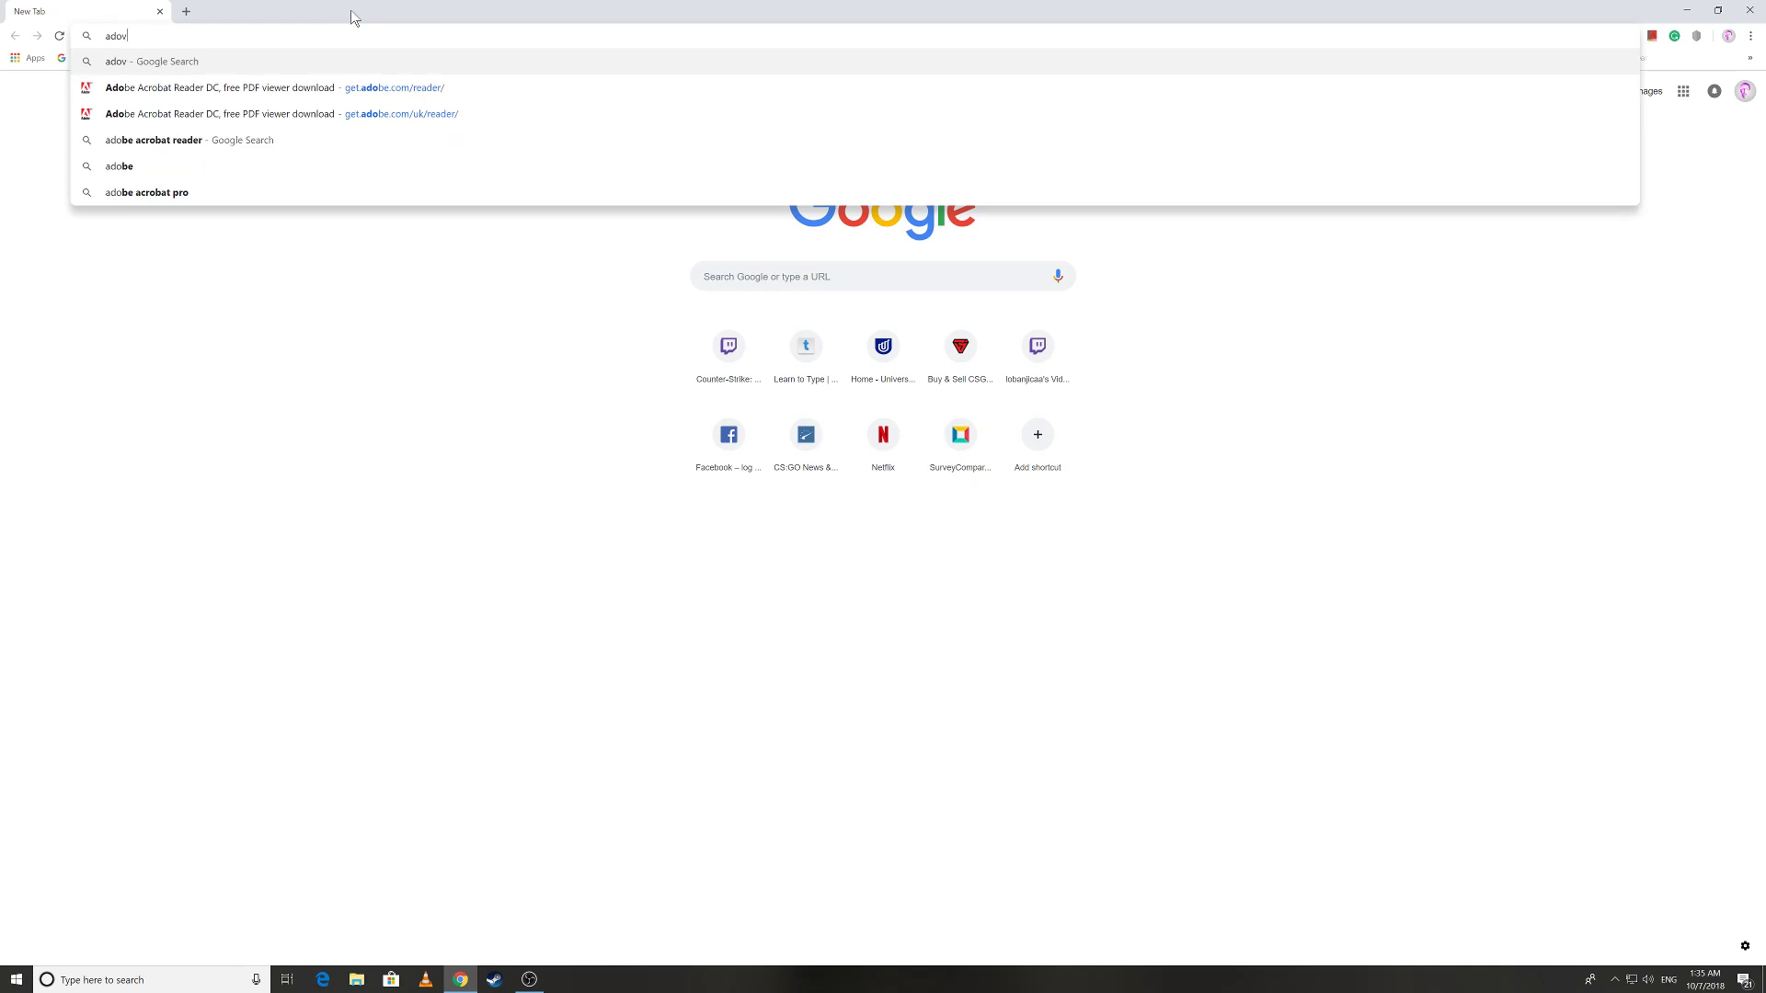
type("c")
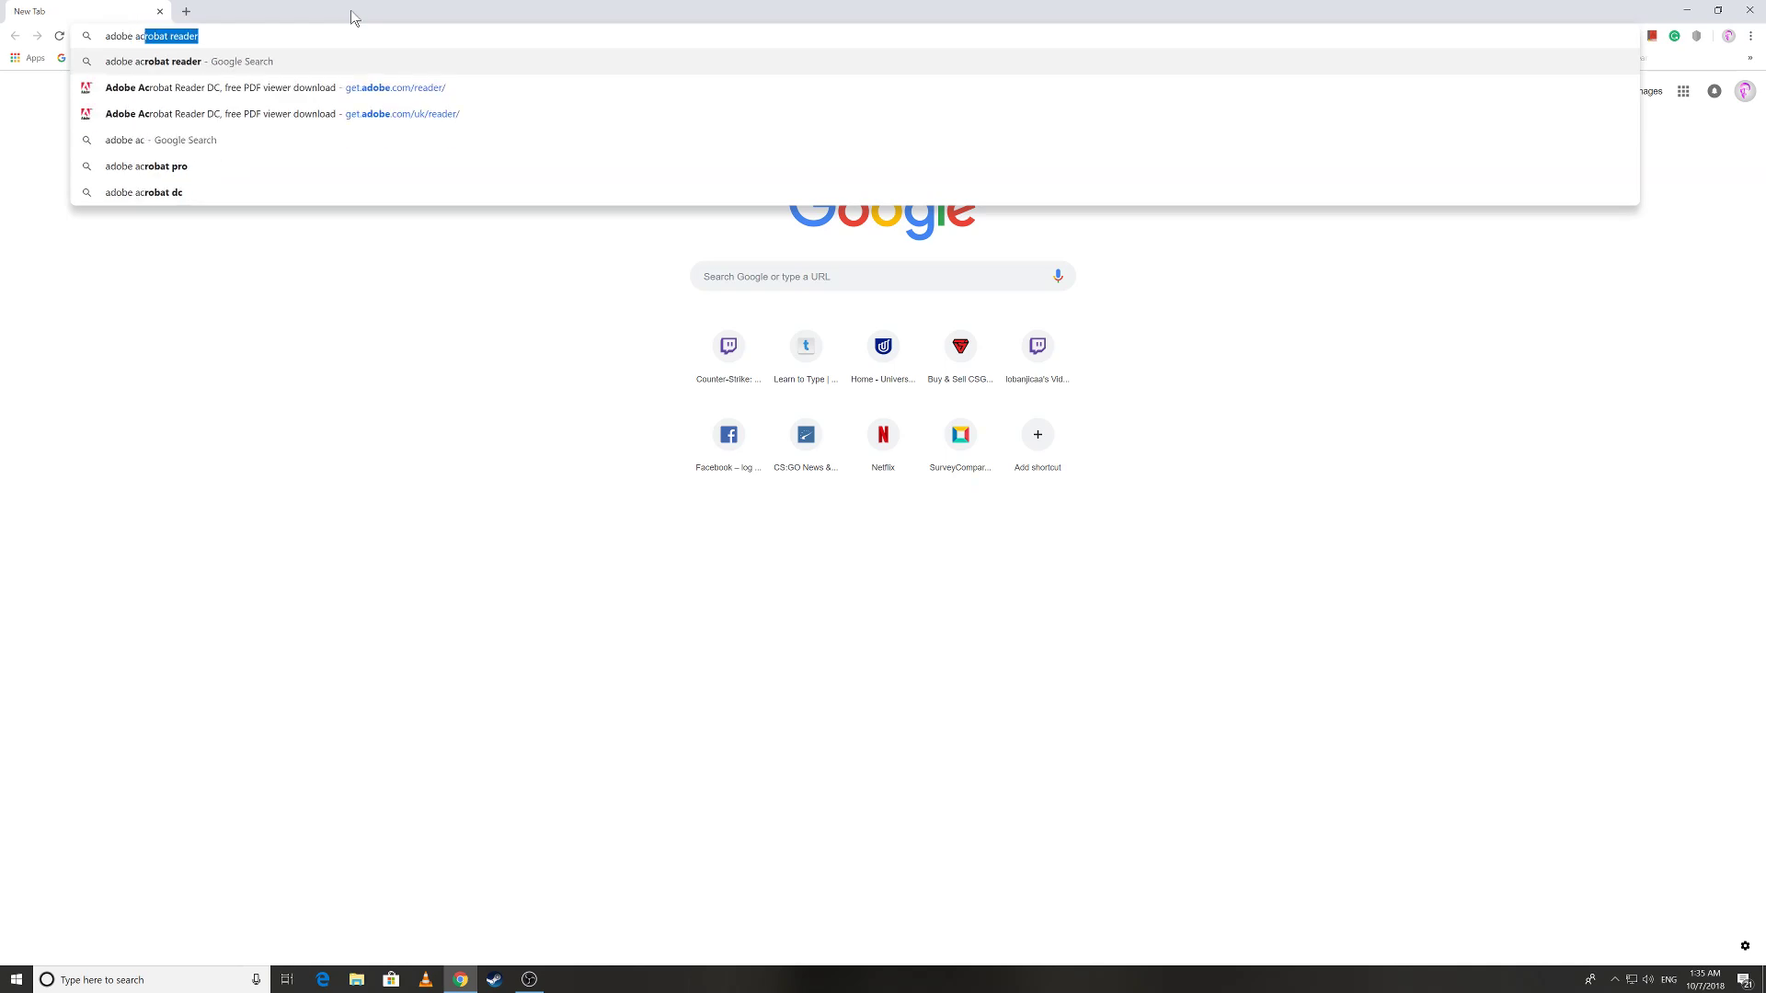
type("robatread")
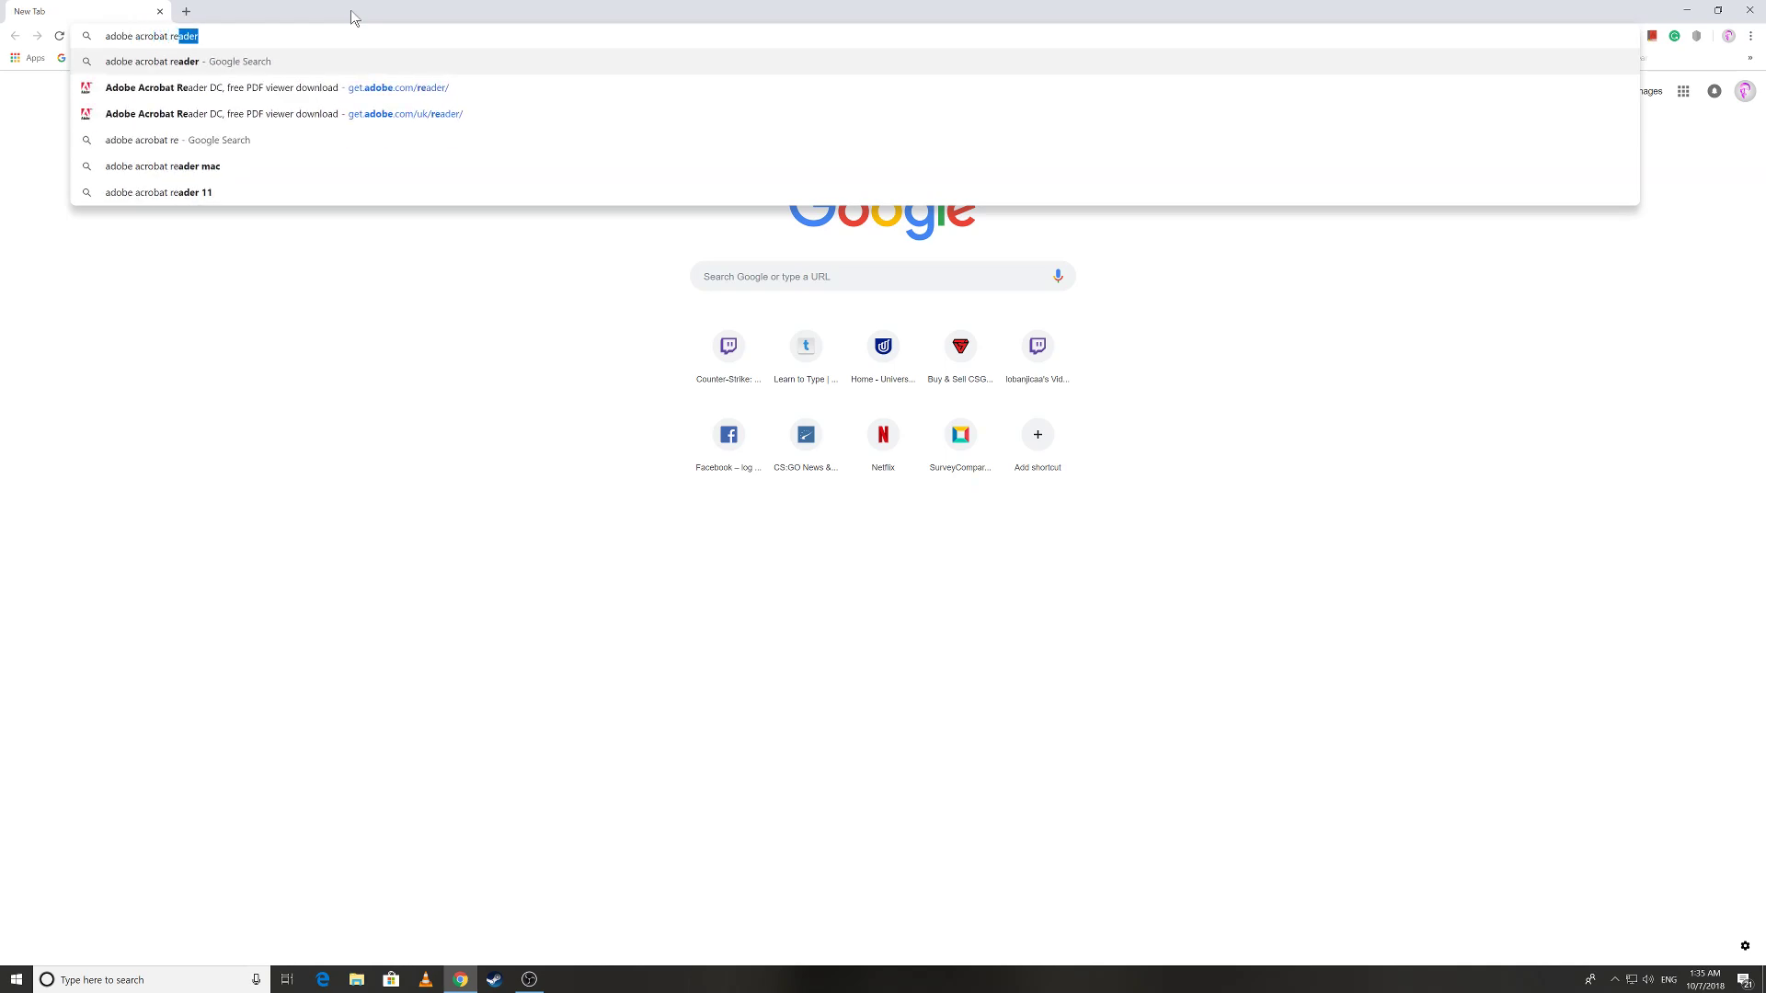
key("Return")
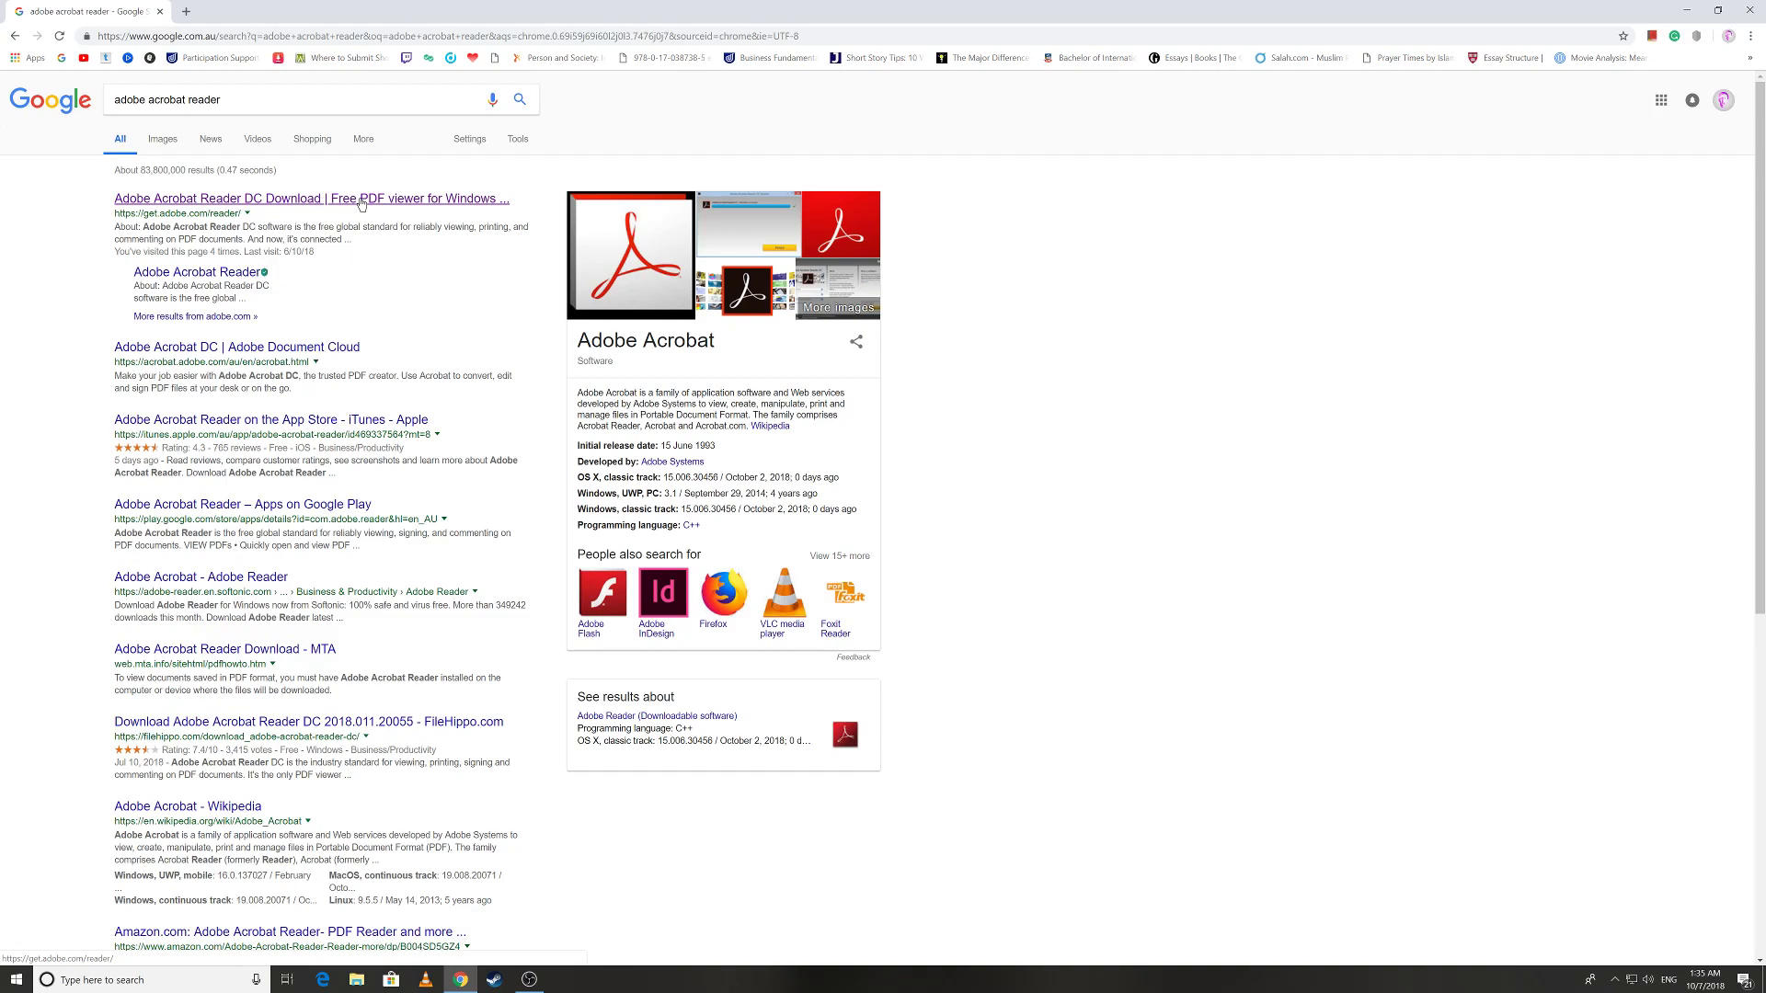
- Go to the Adobe Acrobat Reader download page from the first search result
left_click(362, 204)
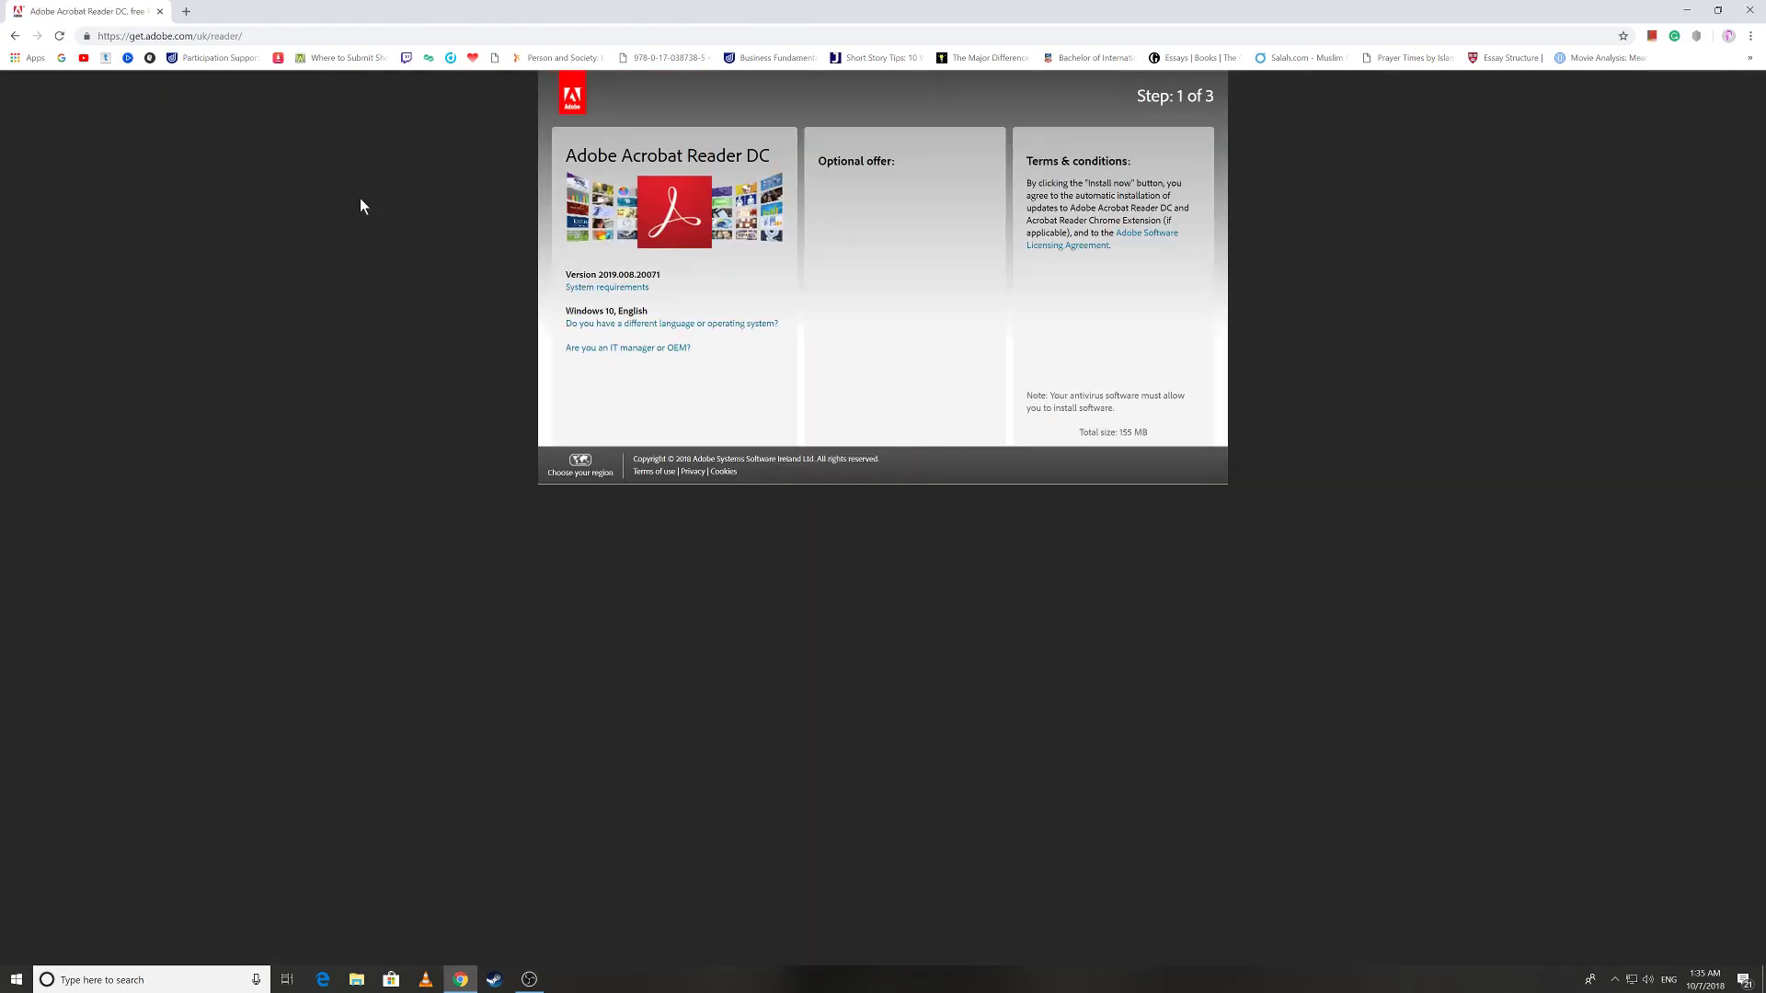
left_click(14, 36)
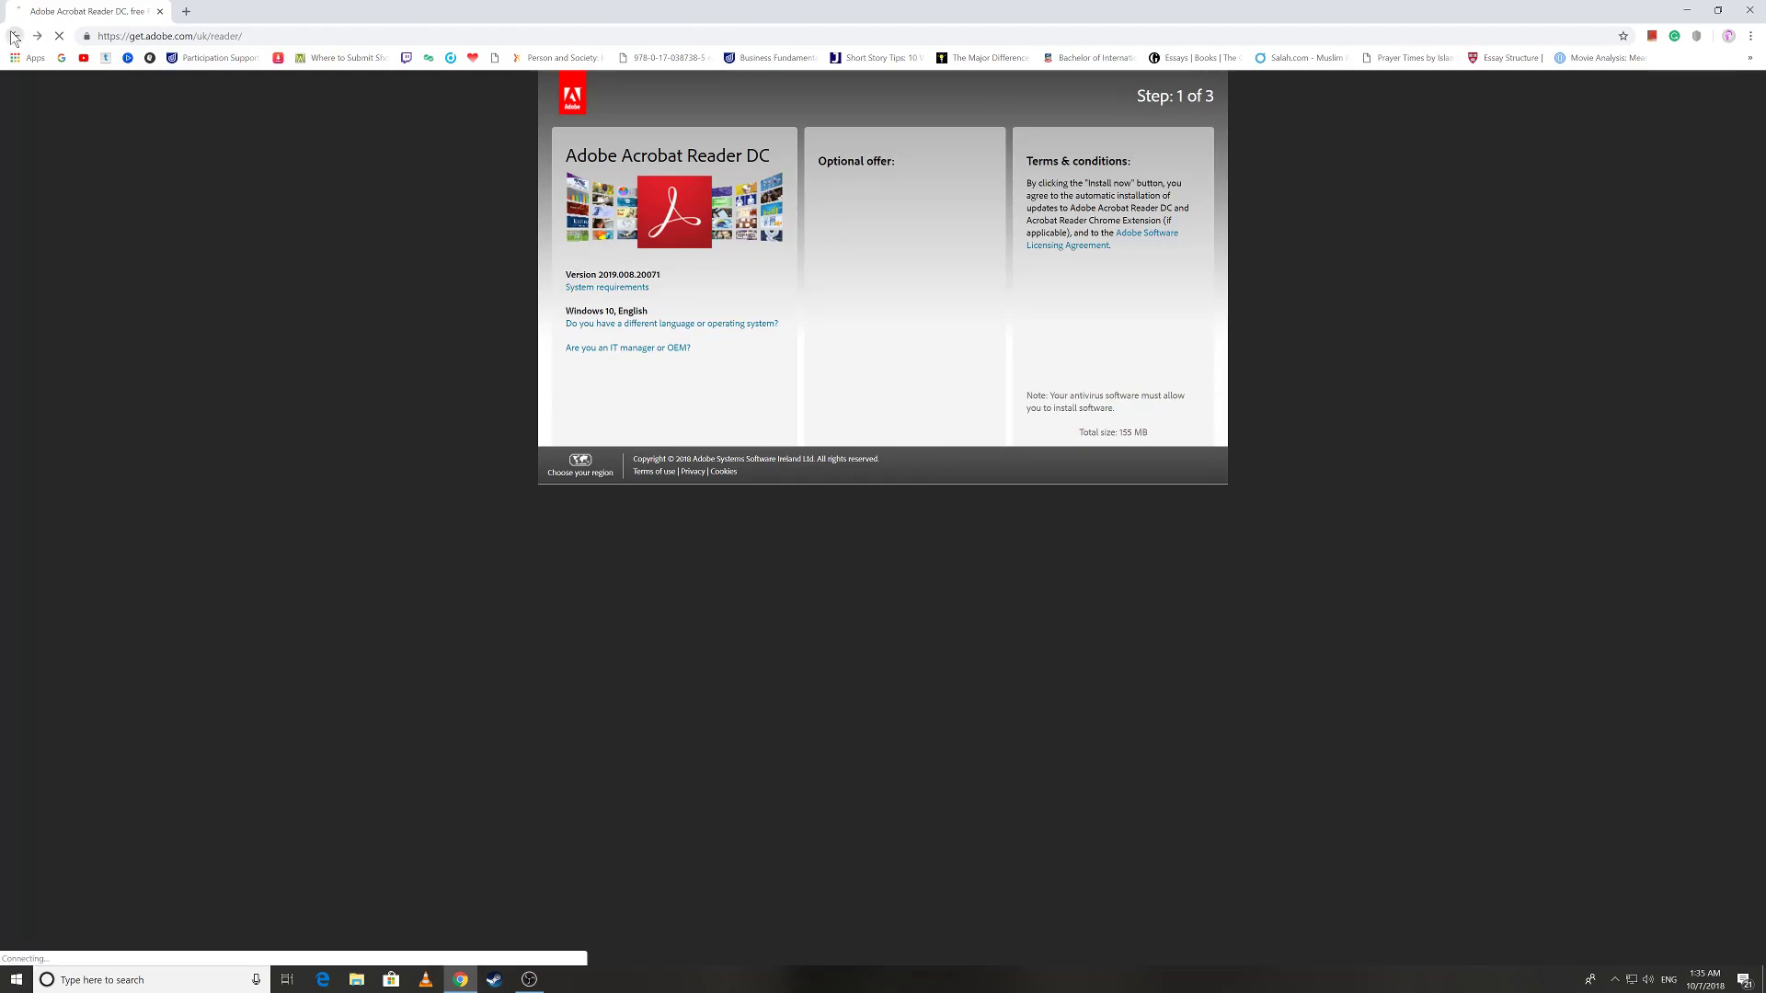
left_click(273, 204)
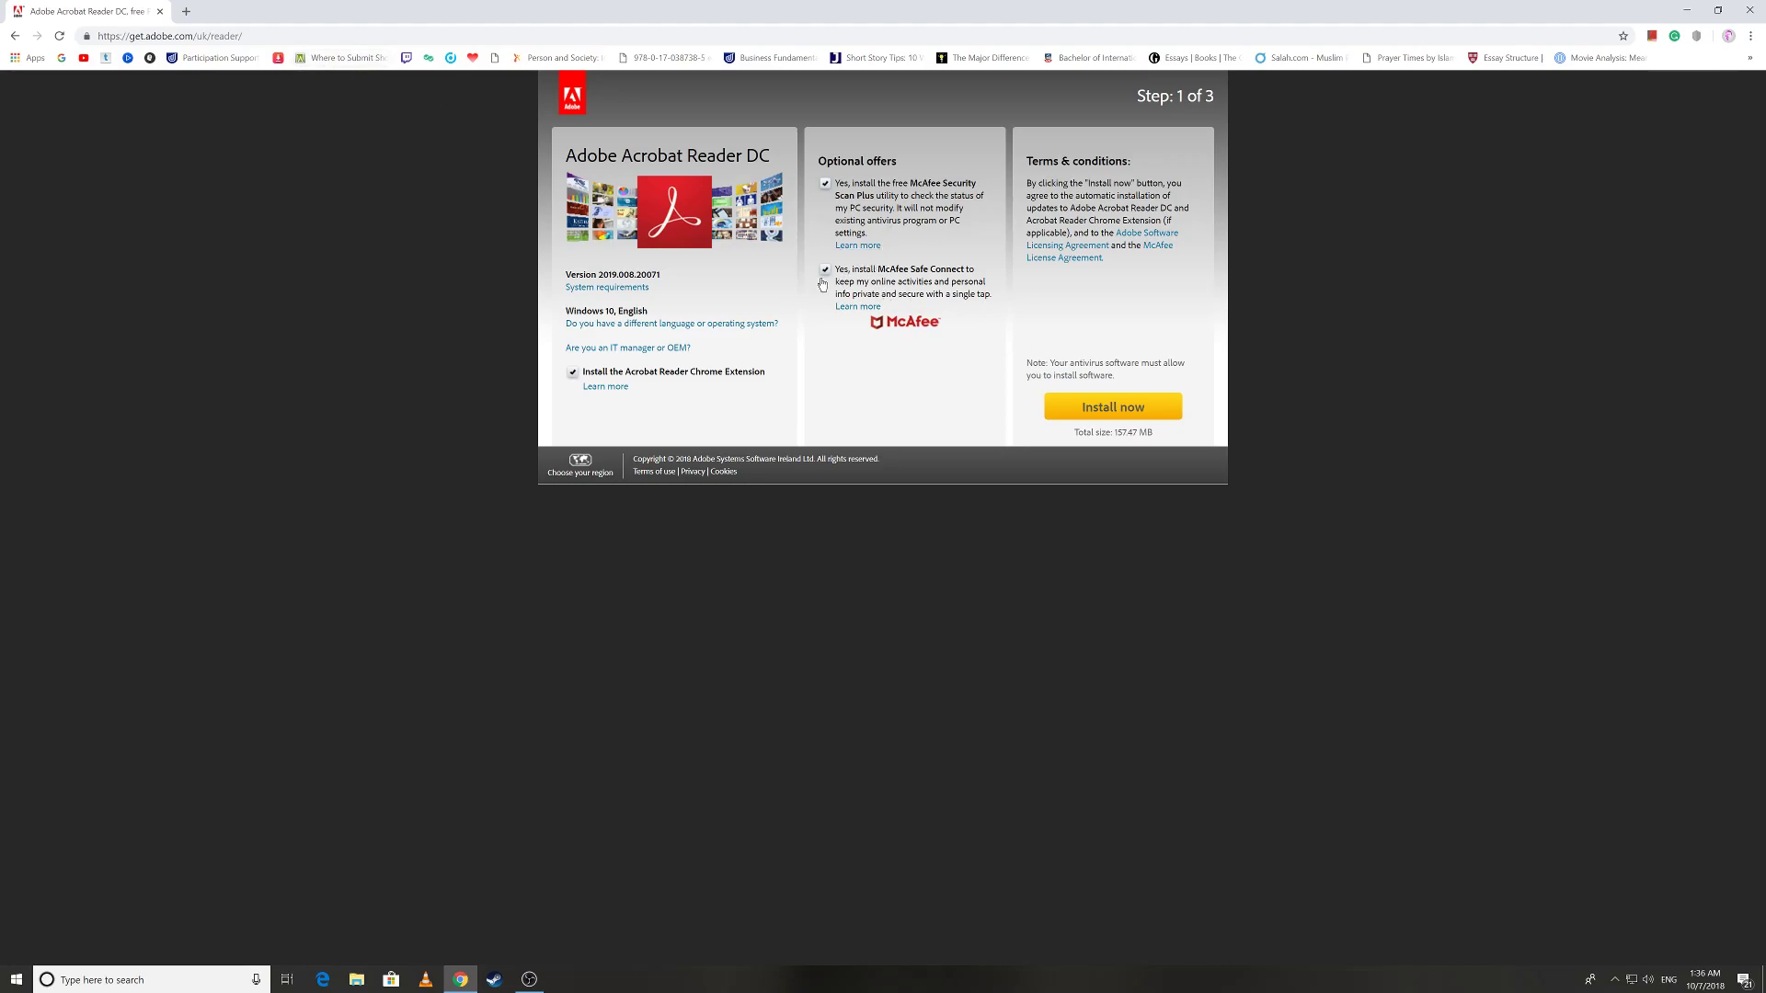
- Decline the McAfee Security Scan Plus, McAfee Safe Connect and Chrome extension offers
left_click(825, 185)
left_click(826, 270)
left_click(573, 375)
- Close Chrome and refresh the desktop
left_click(1750, 9)
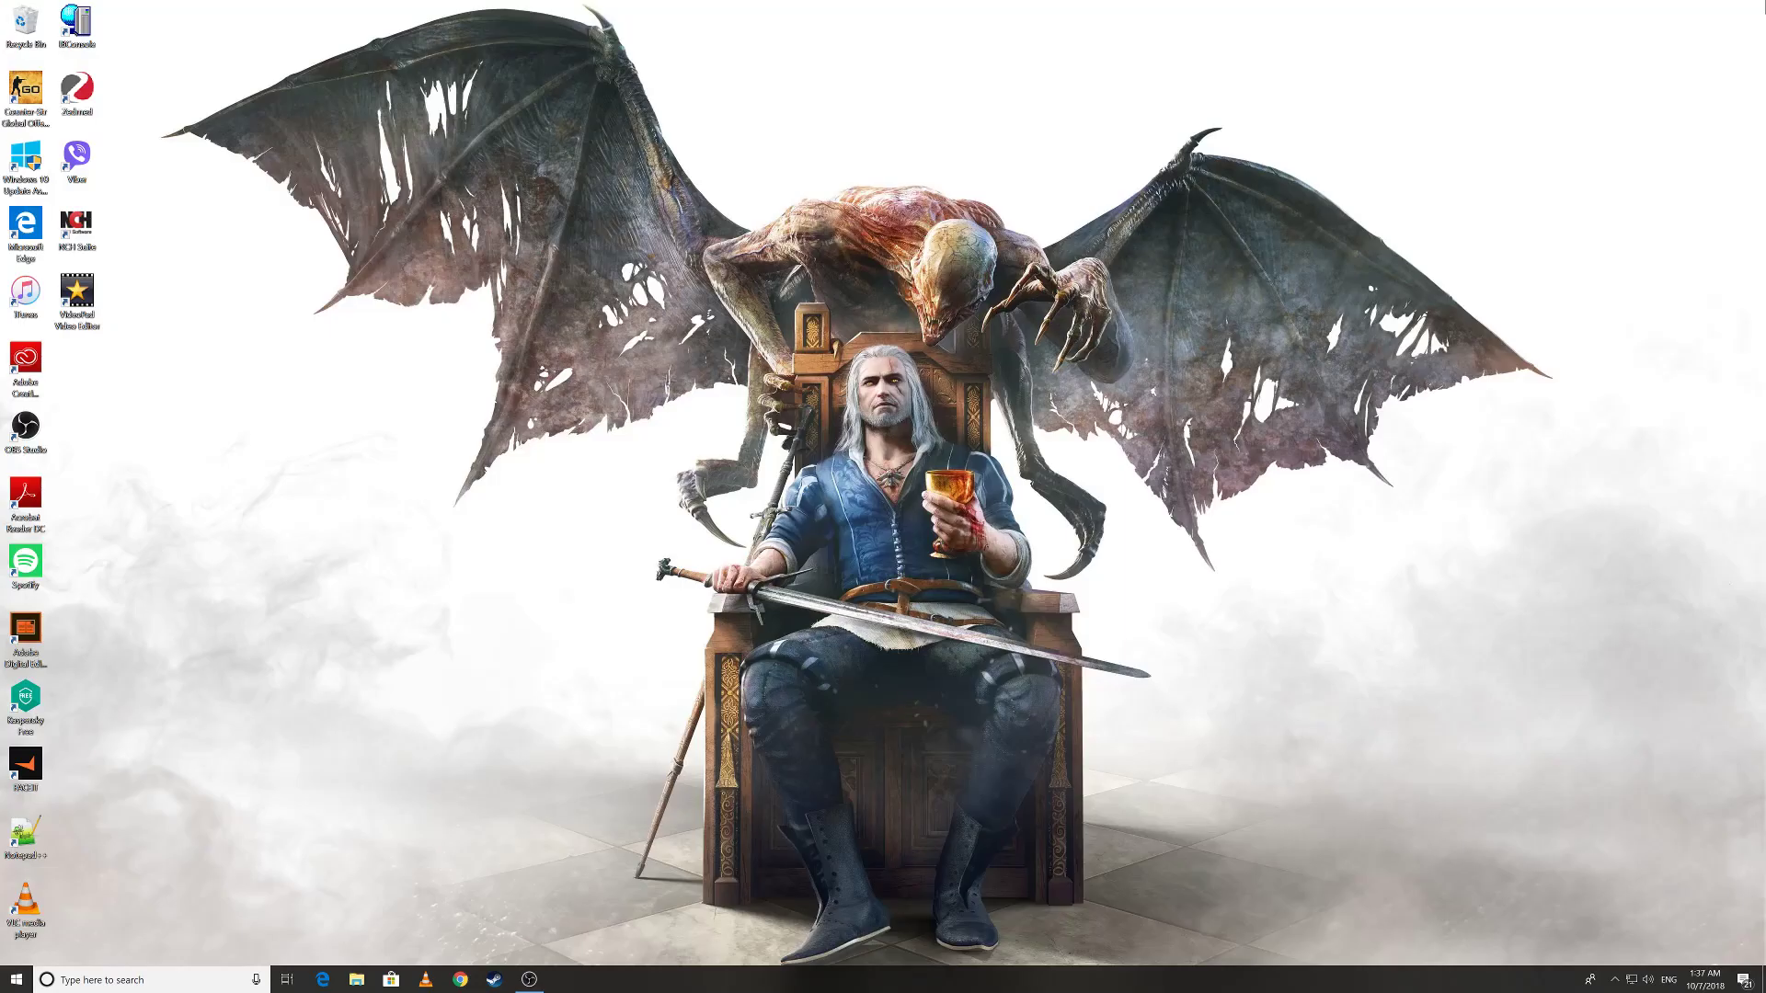
right_click(727, 594)
left_click(745, 636)
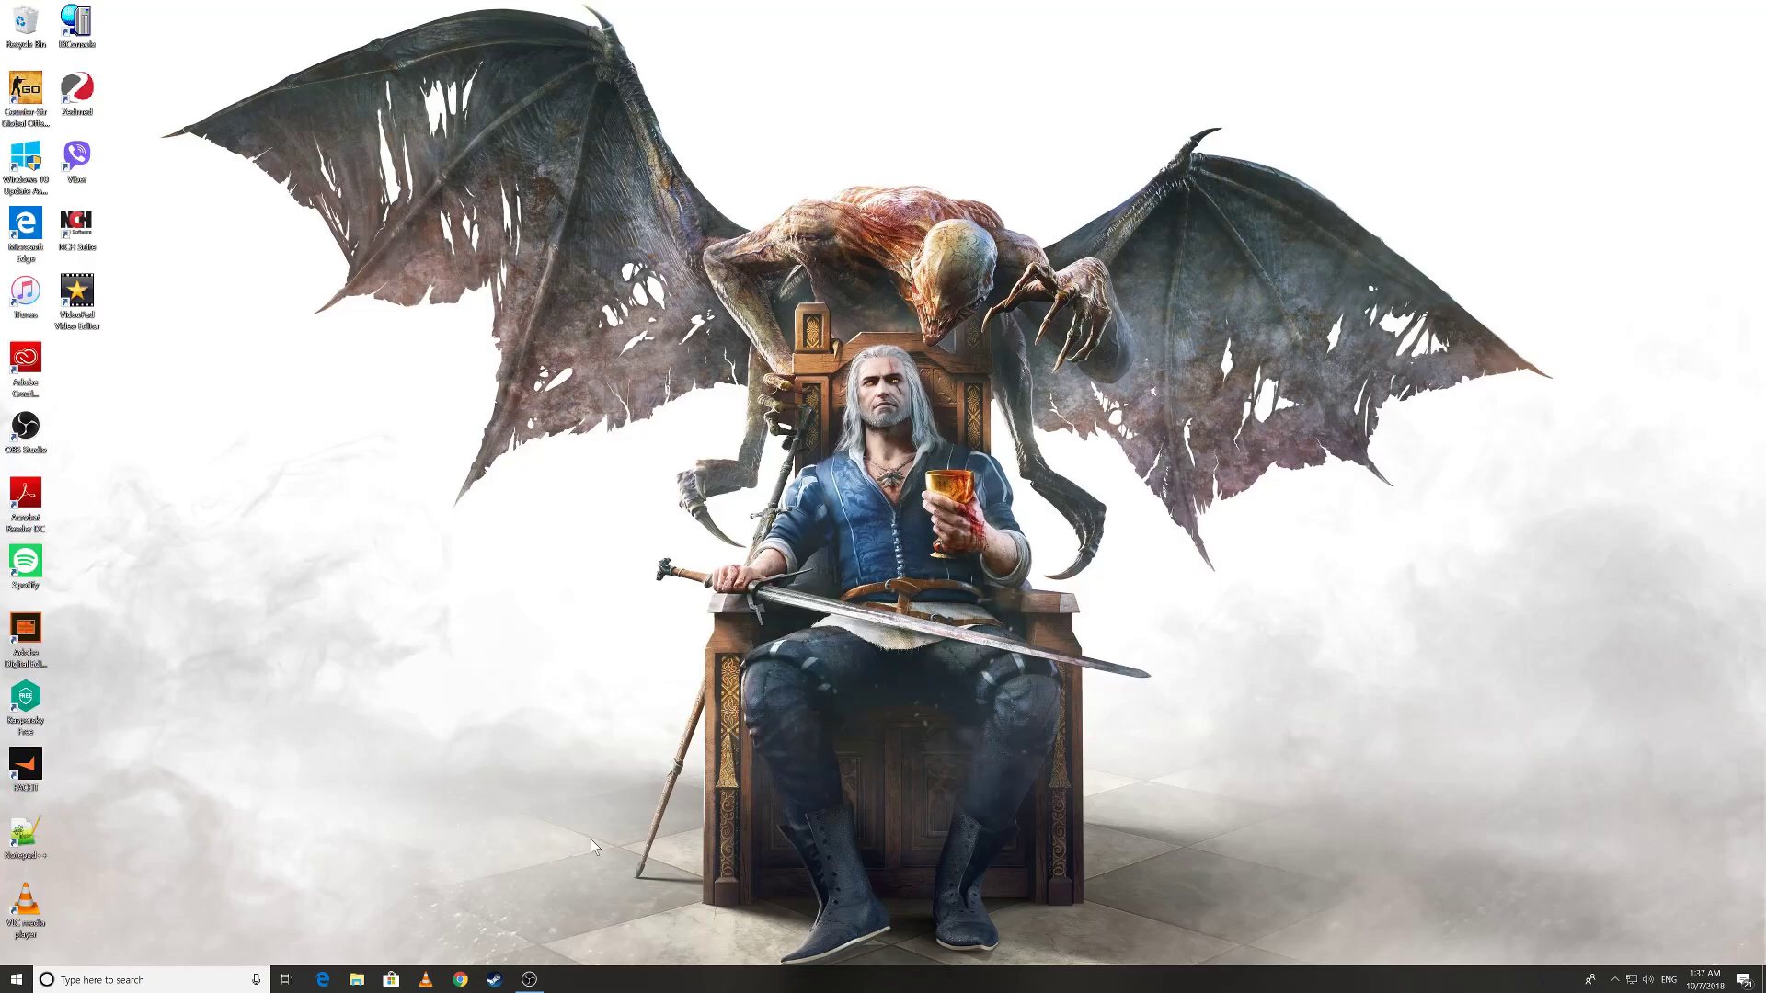
- Open 'Possible sleep reading' from USB Drive (F:) > Introduction to Human Behaviour in File Explorer
left_click(358, 980)
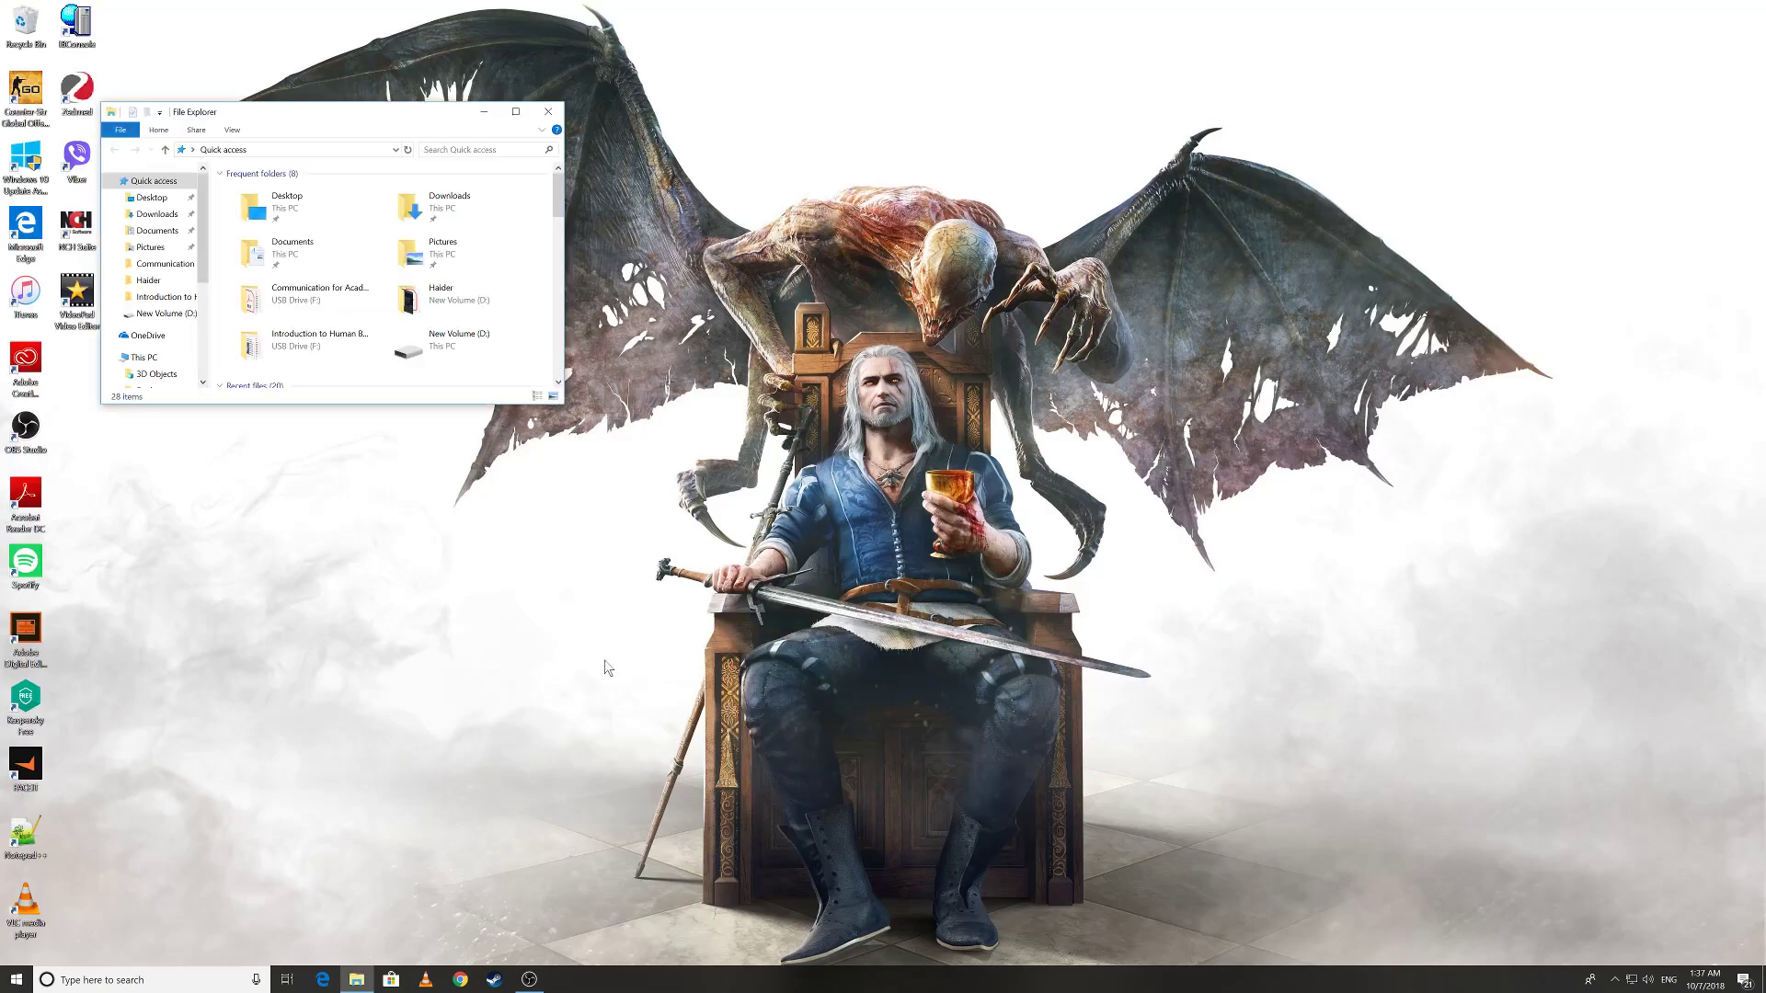
left_click(515, 111)
left_click(65, 440)
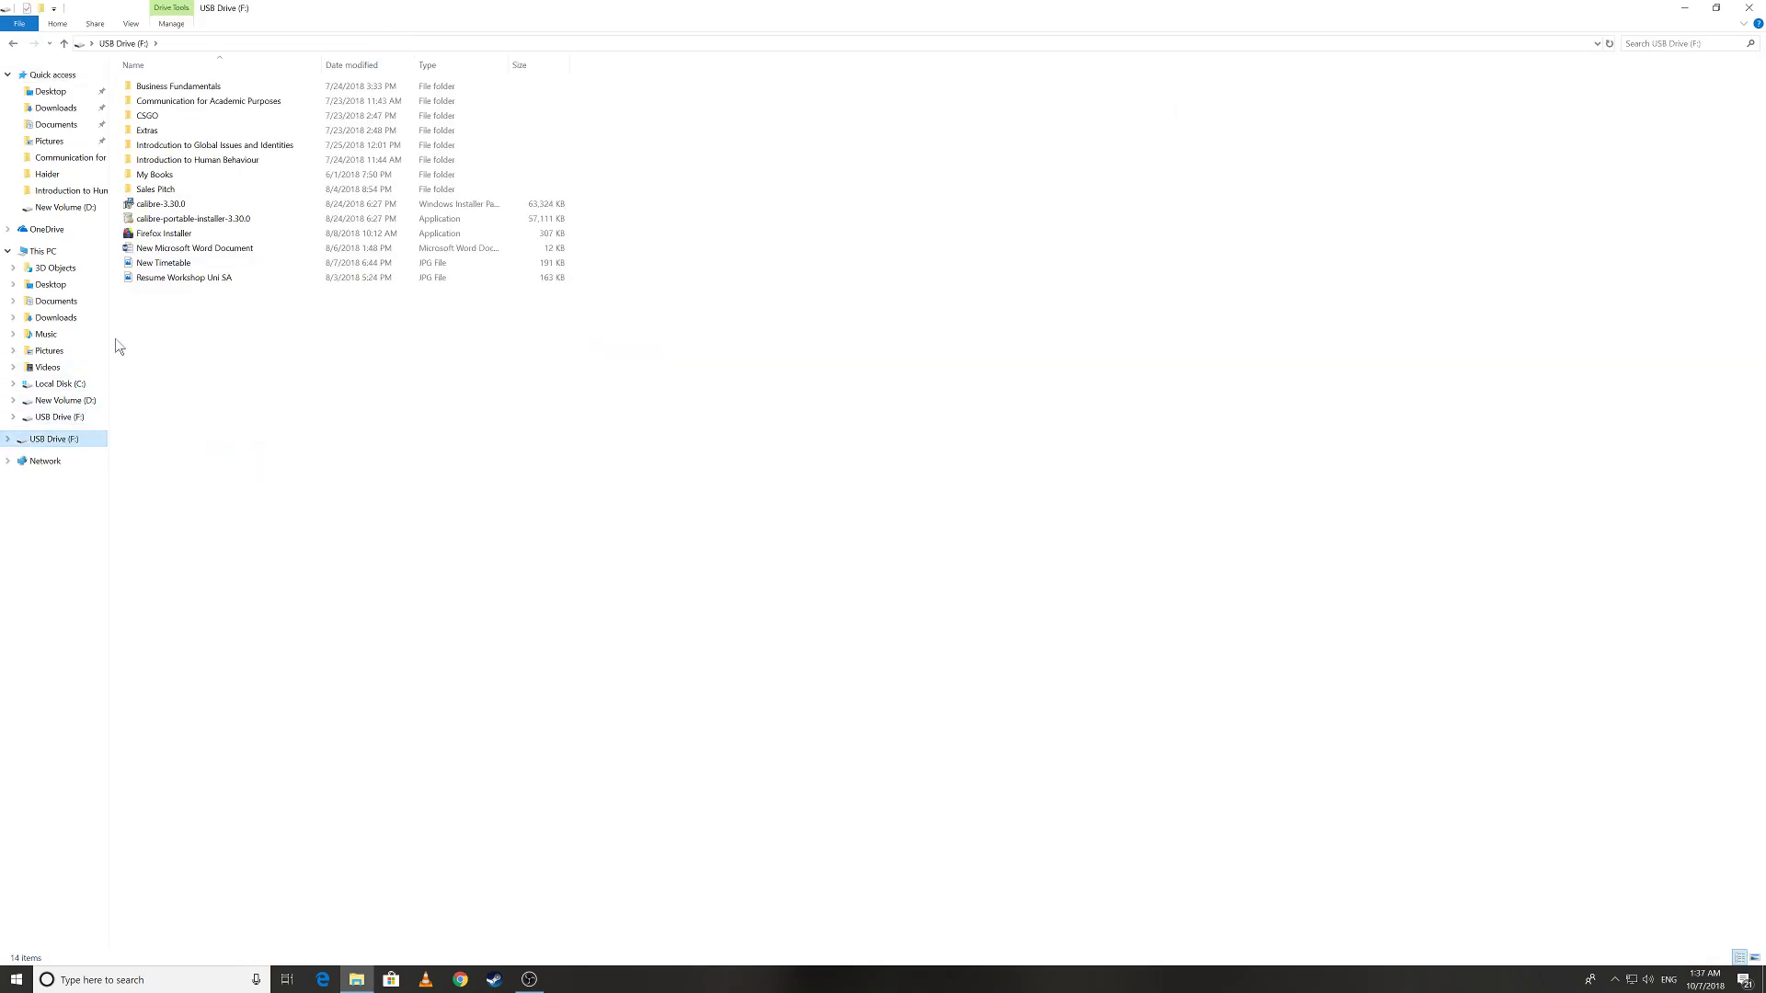
double_click(223, 164)
double_click(228, 191)
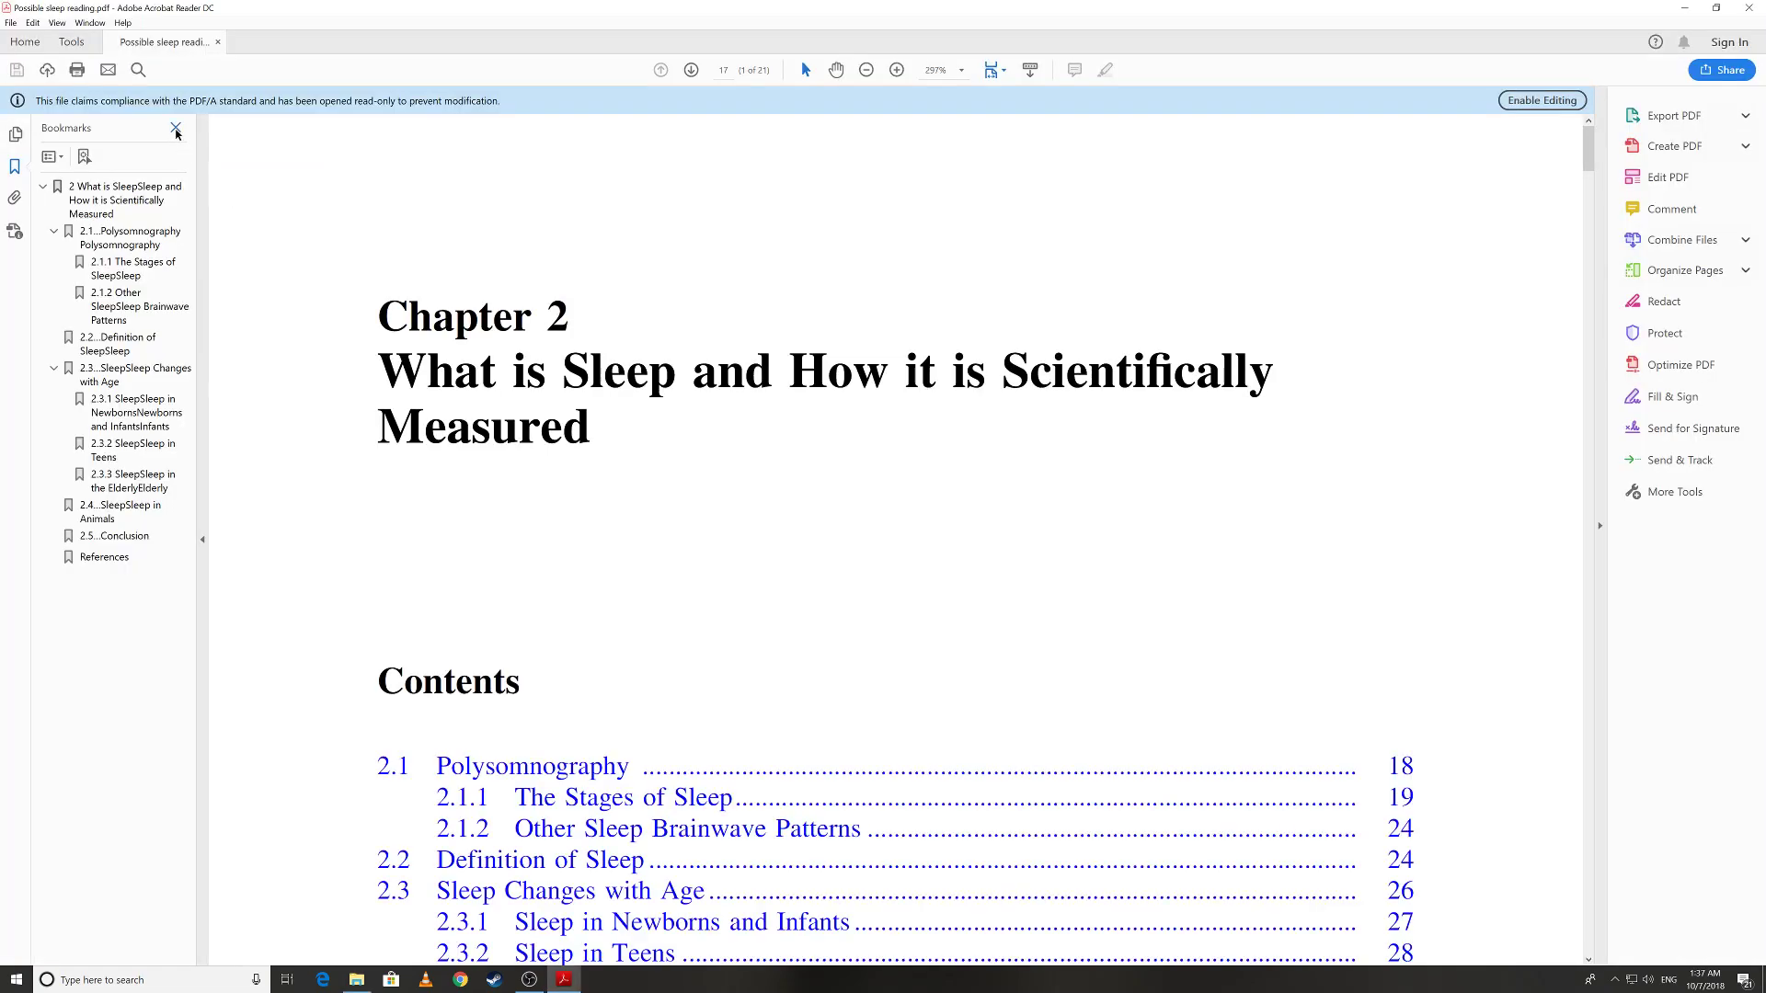
- Close the Bookmarks panel and scroll through the Chapter 2 pages
left_click(176, 127)
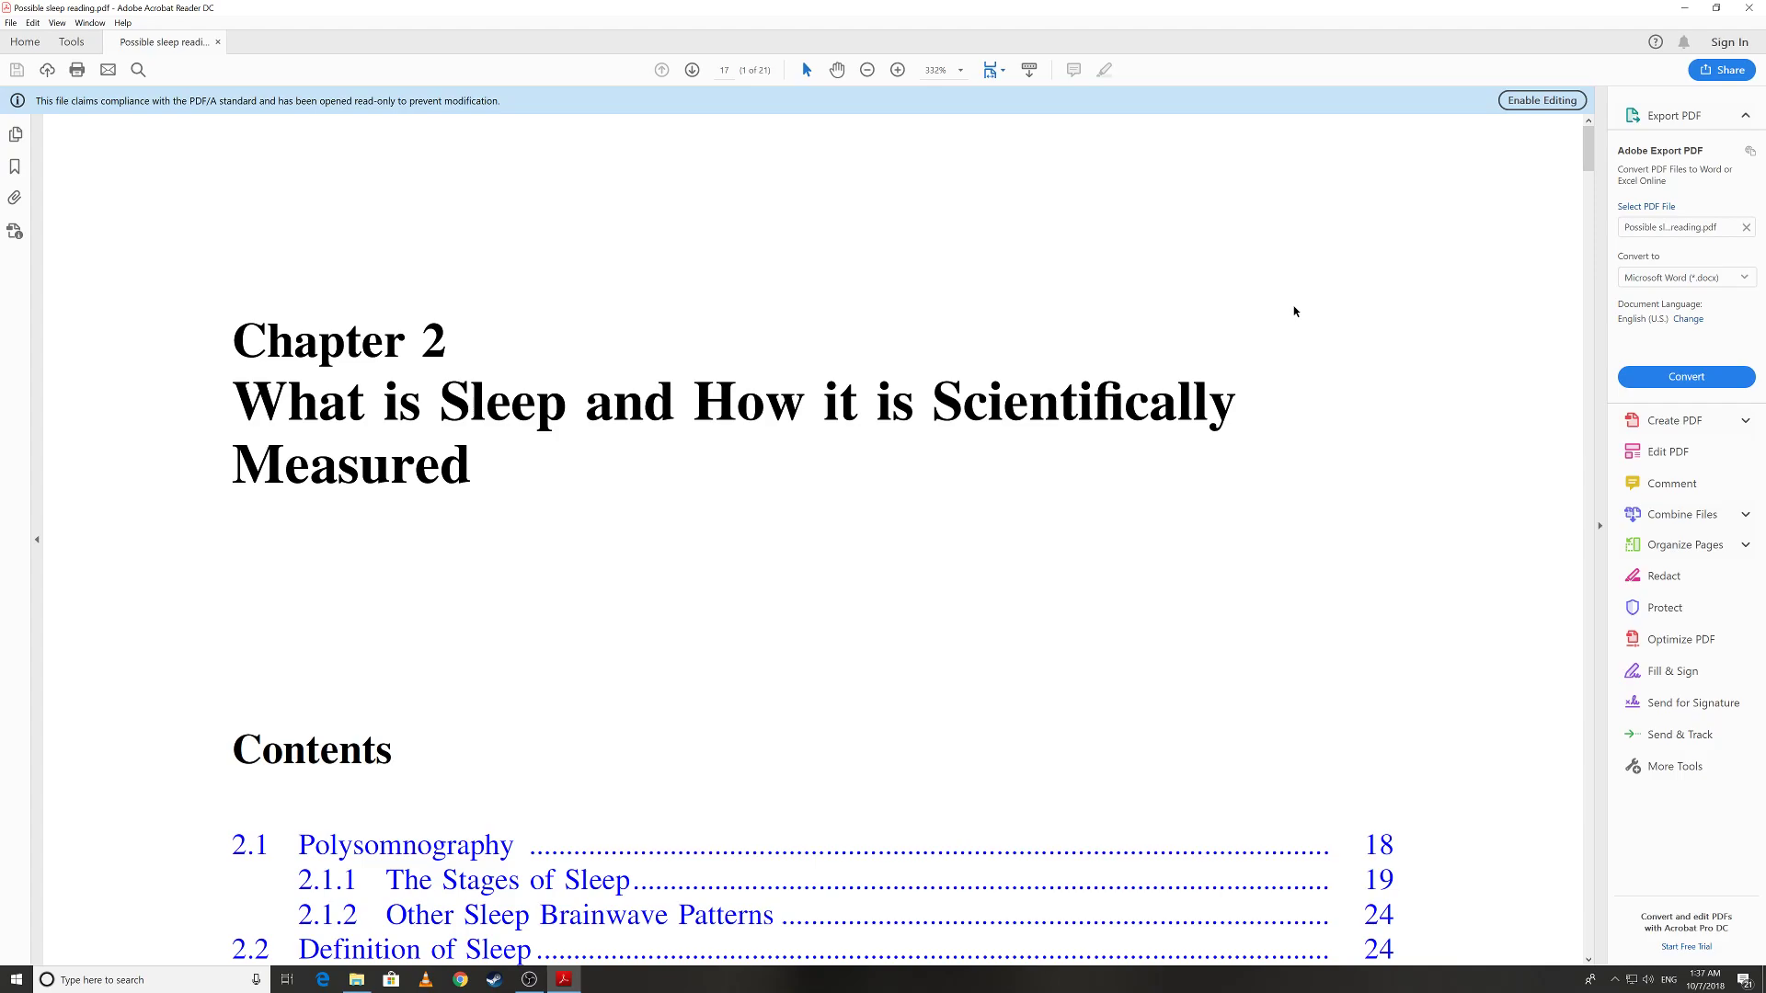
scroll(828, 544, "down", 5)
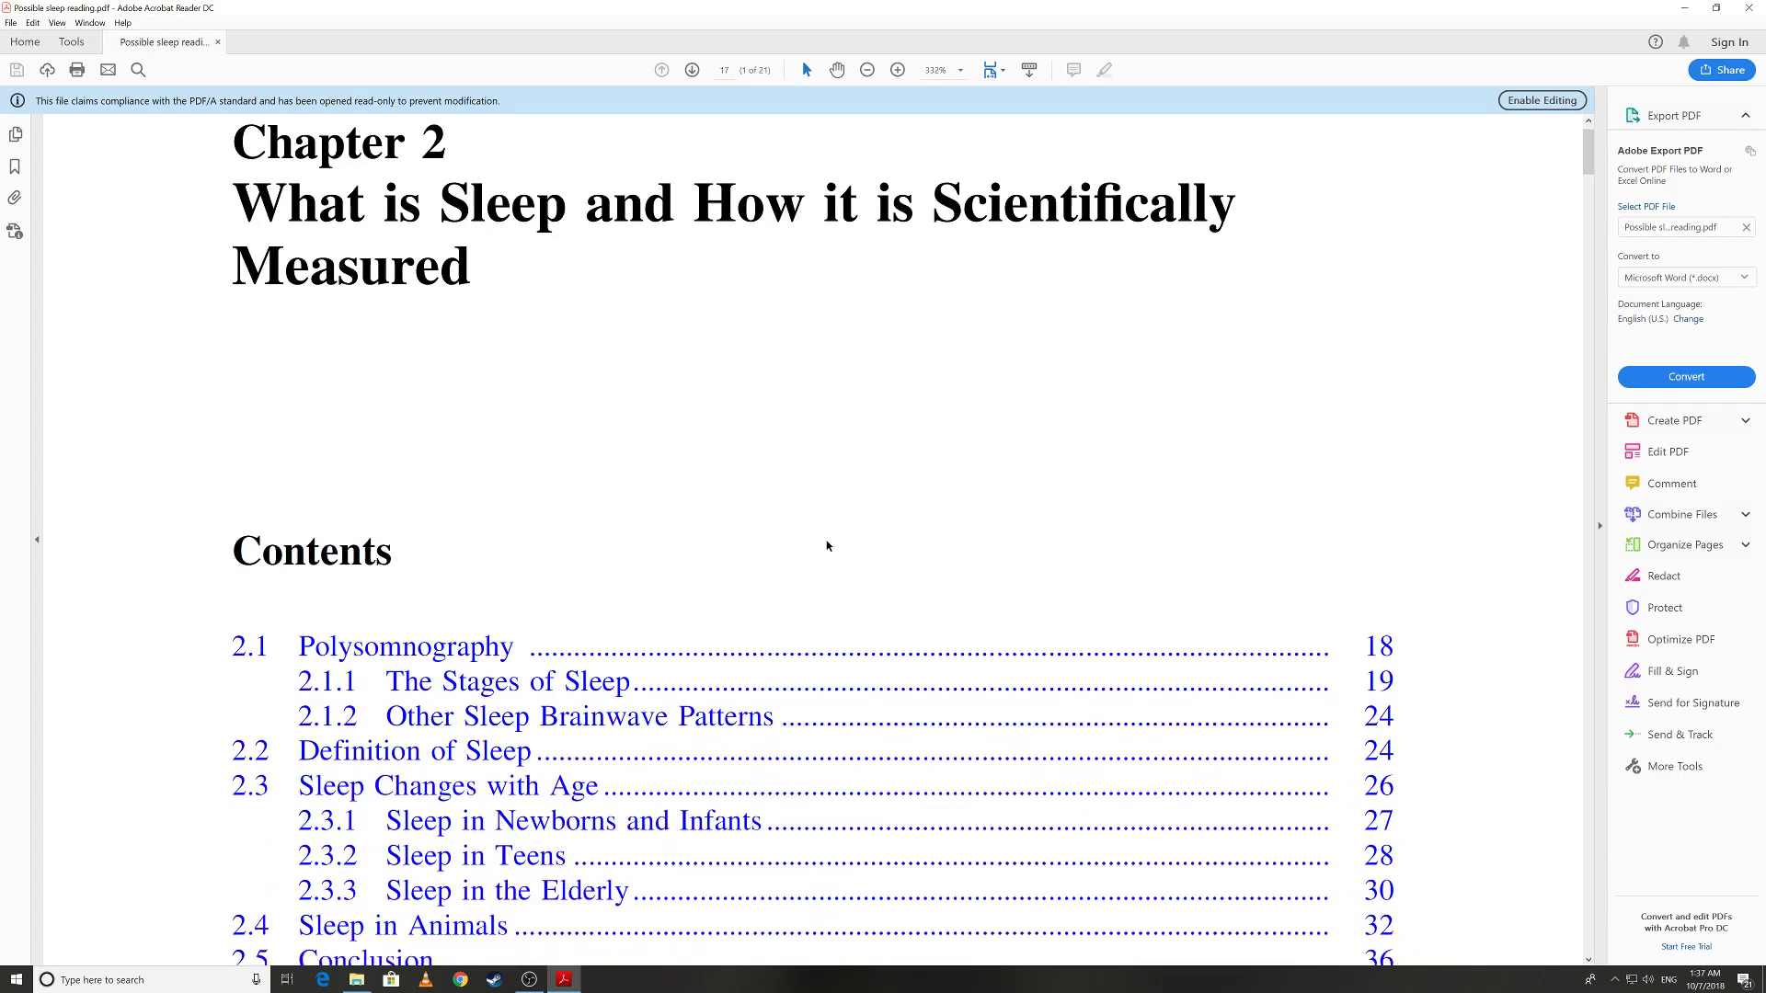
scroll(829, 544, "down", 2)
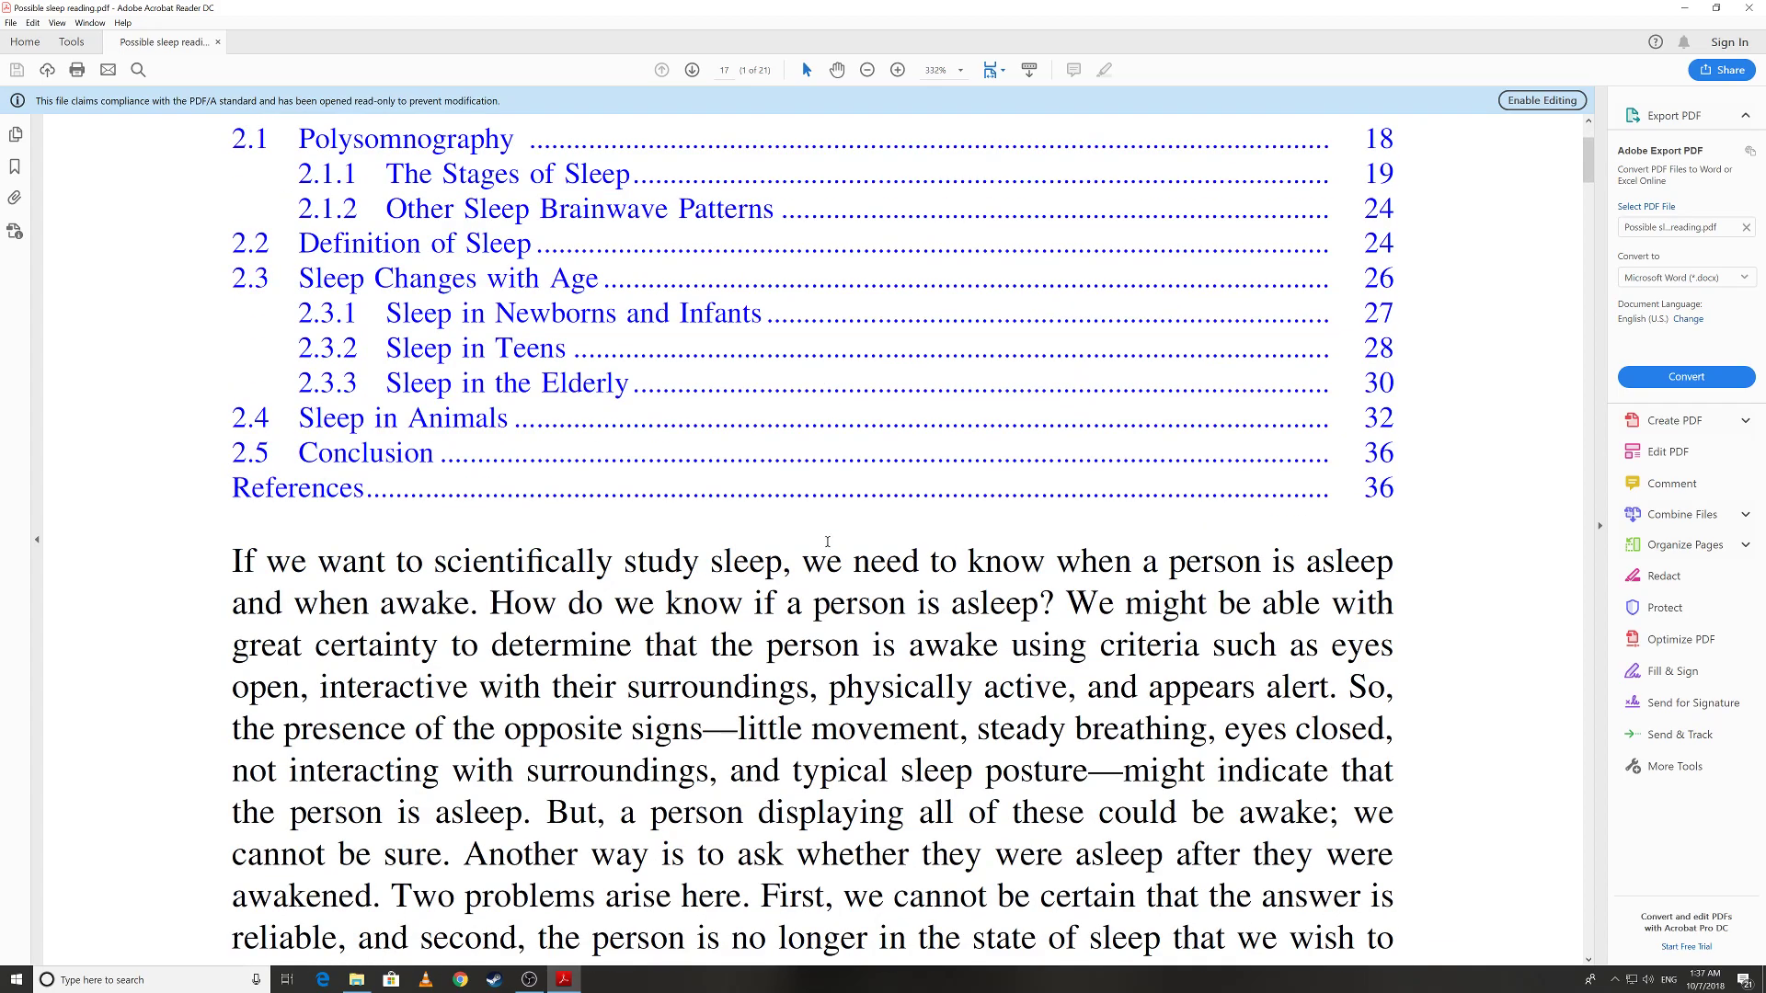
scroll(828, 543, "up", 3)
scroll(828, 542, "up", 4)
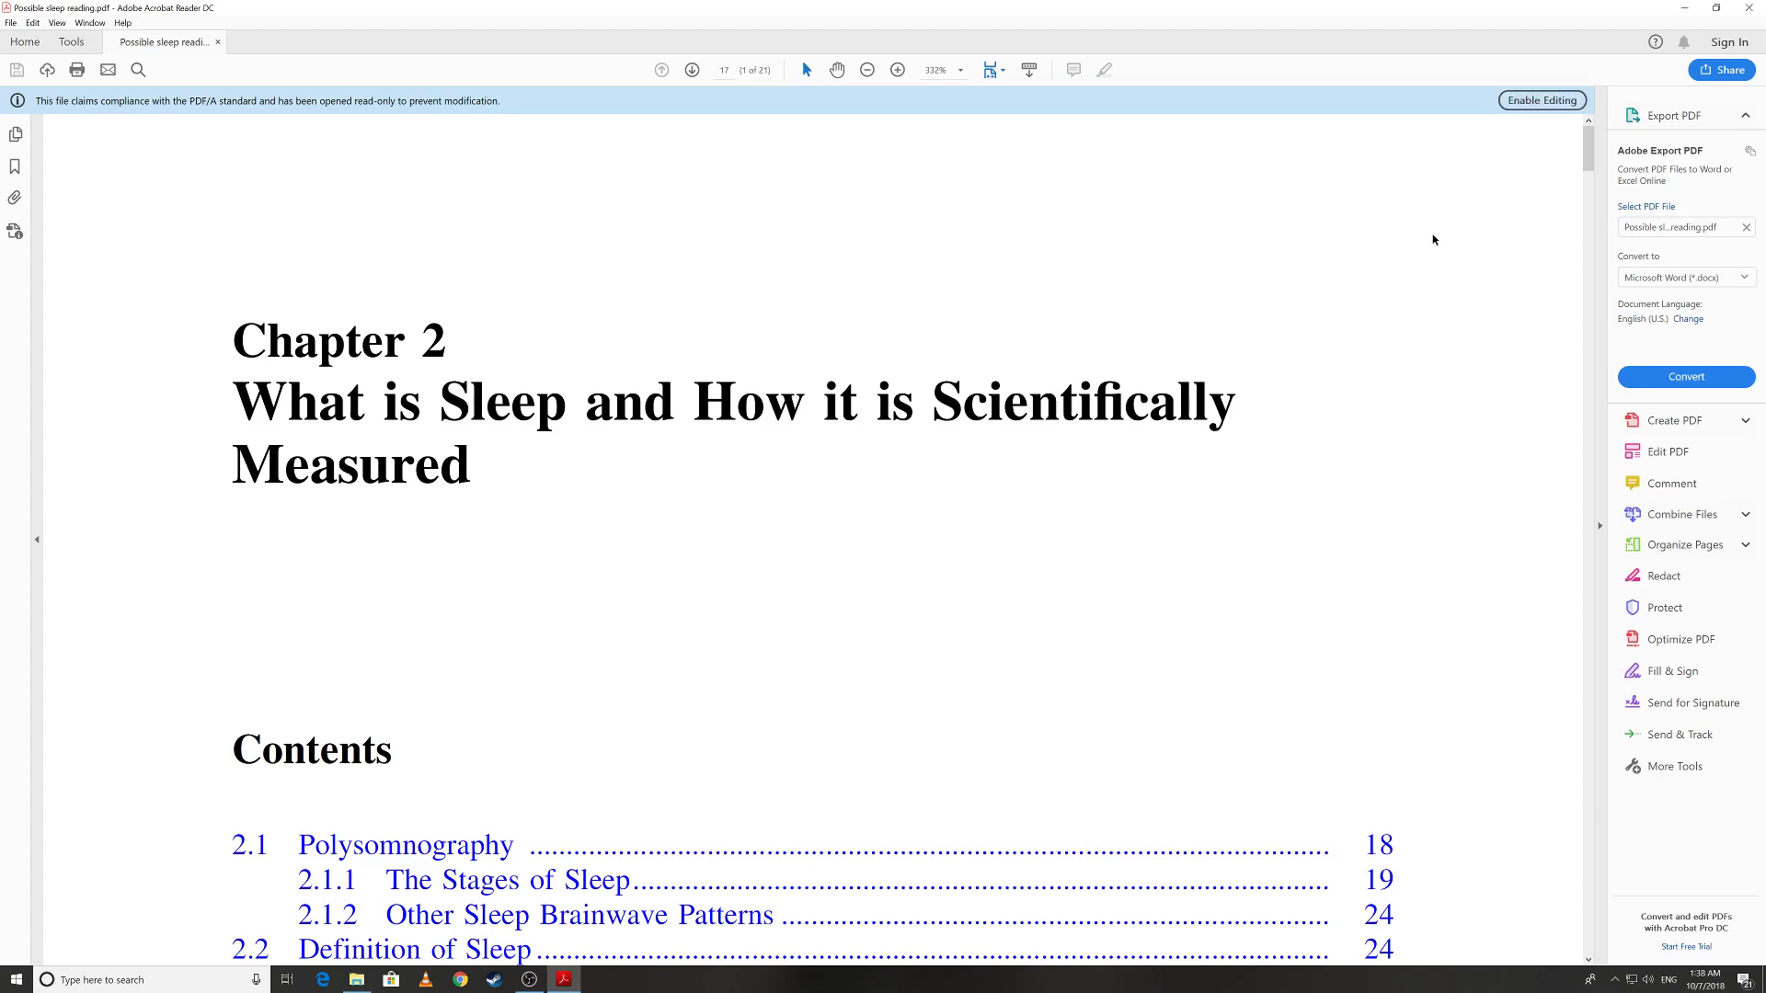
scroll(1431, 237, "down", 20)
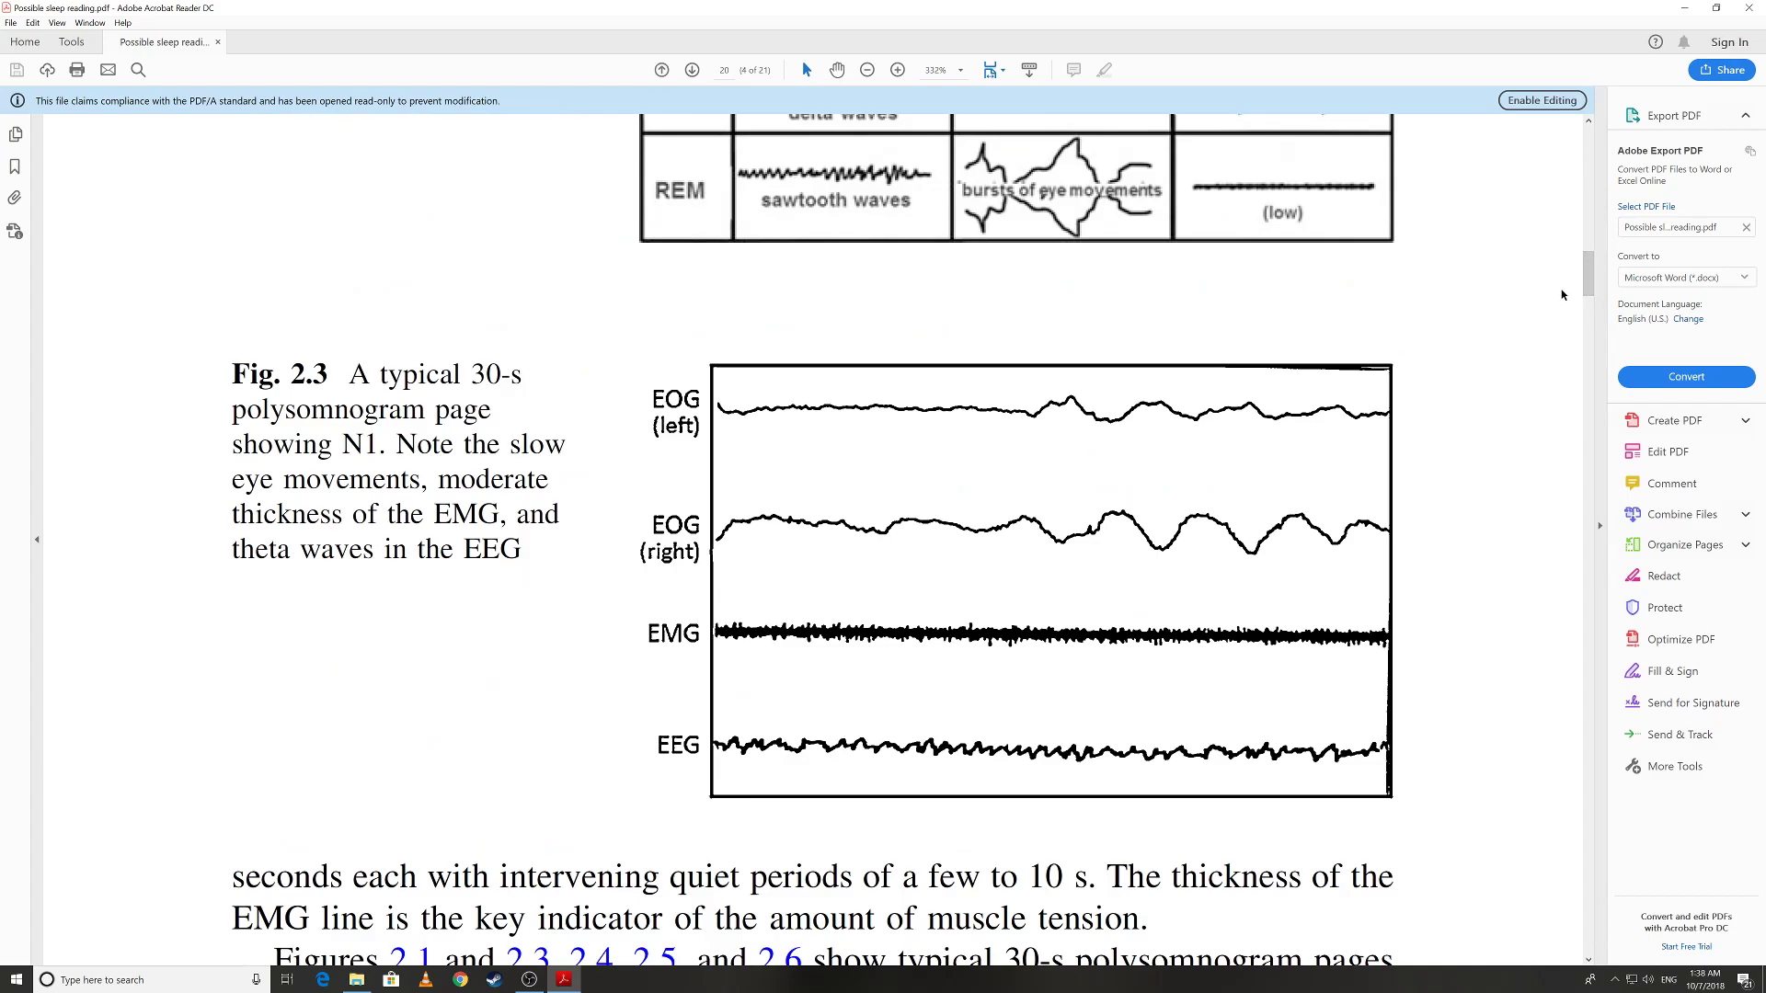
left_click_drag(1589, 273, 1589, 144)
- Enable editing of the PDF, accepting that it will no longer be PDF/A compliant
left_click(1551, 103)
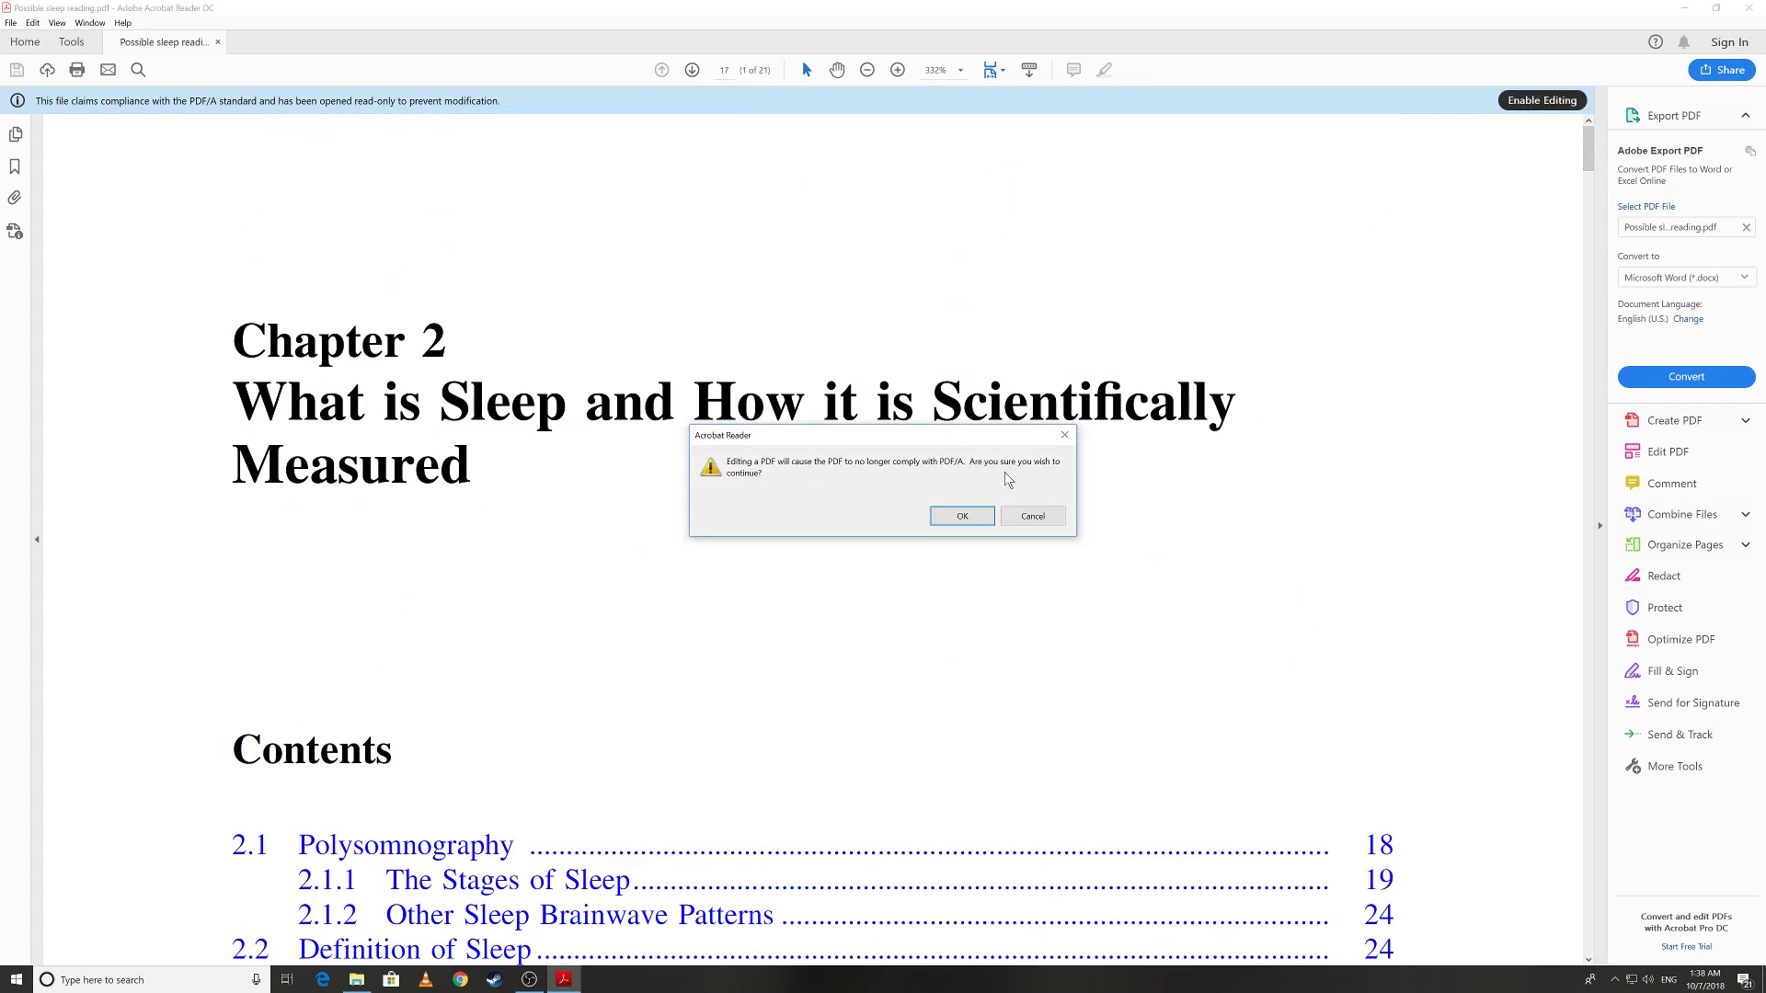
left_click(957, 520)
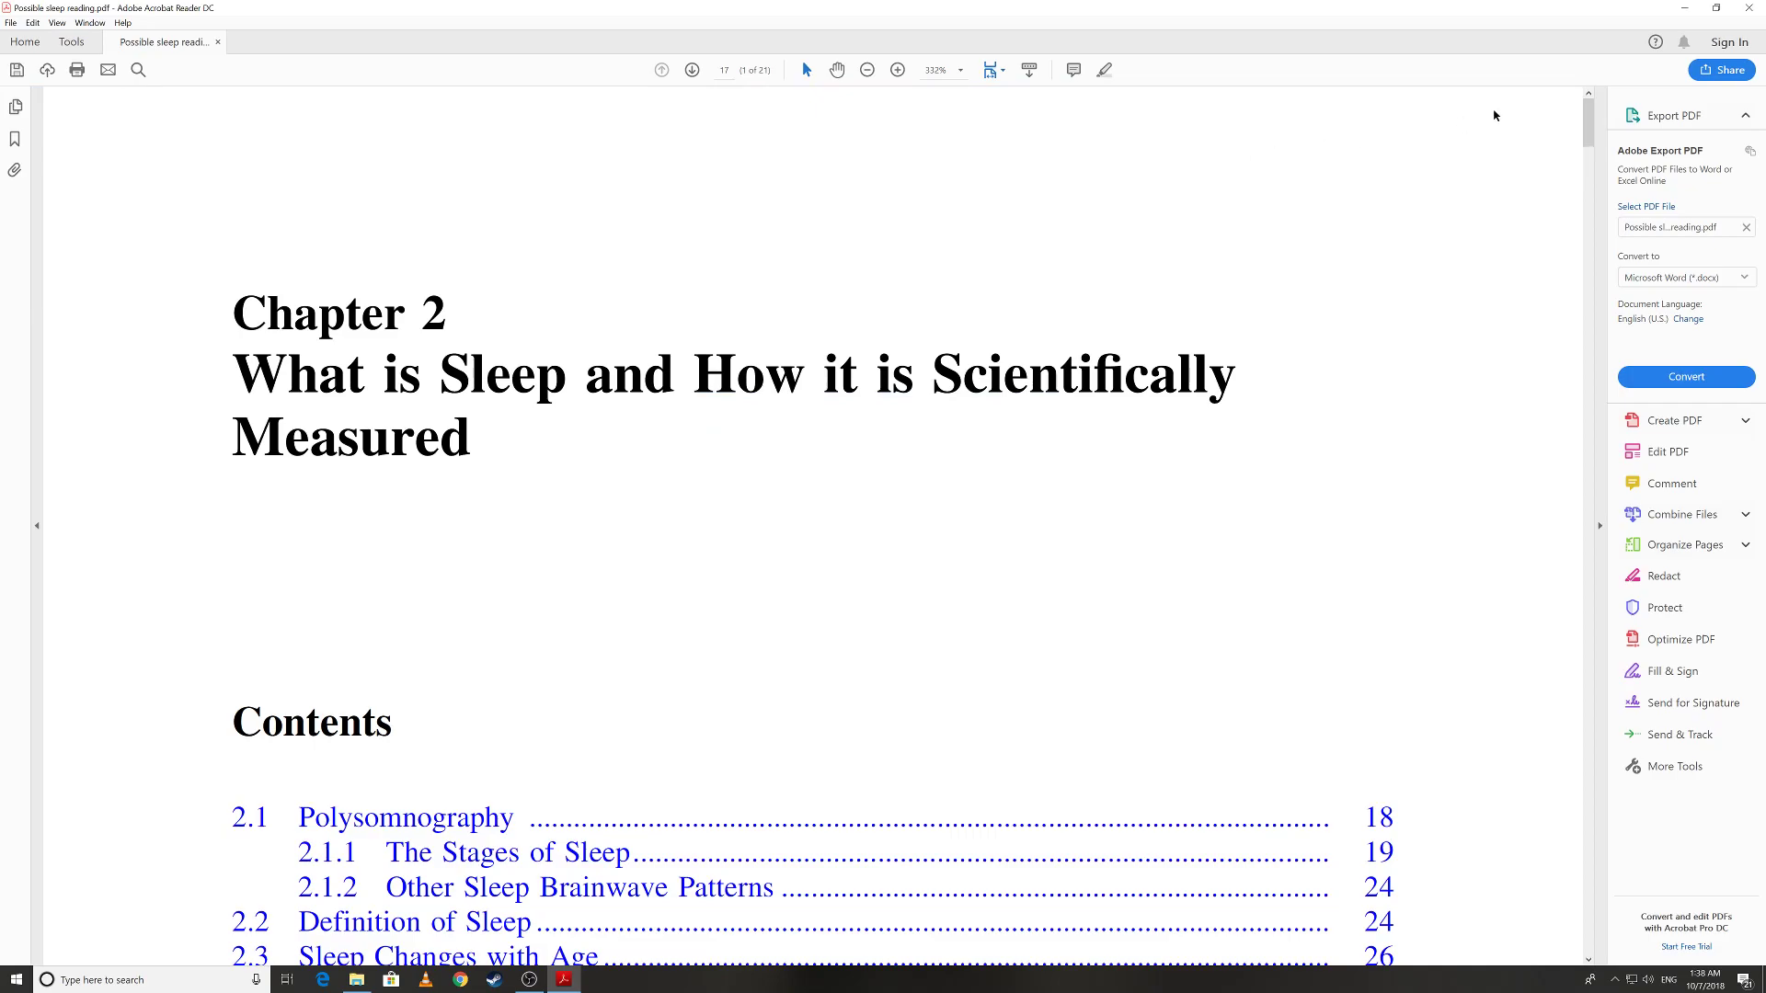
left_click(1587, 129)
- Scroll to the first paragraph and select the phrase 'scientifically study sleep'
left_click_drag(1586, 130, 1607, 148)
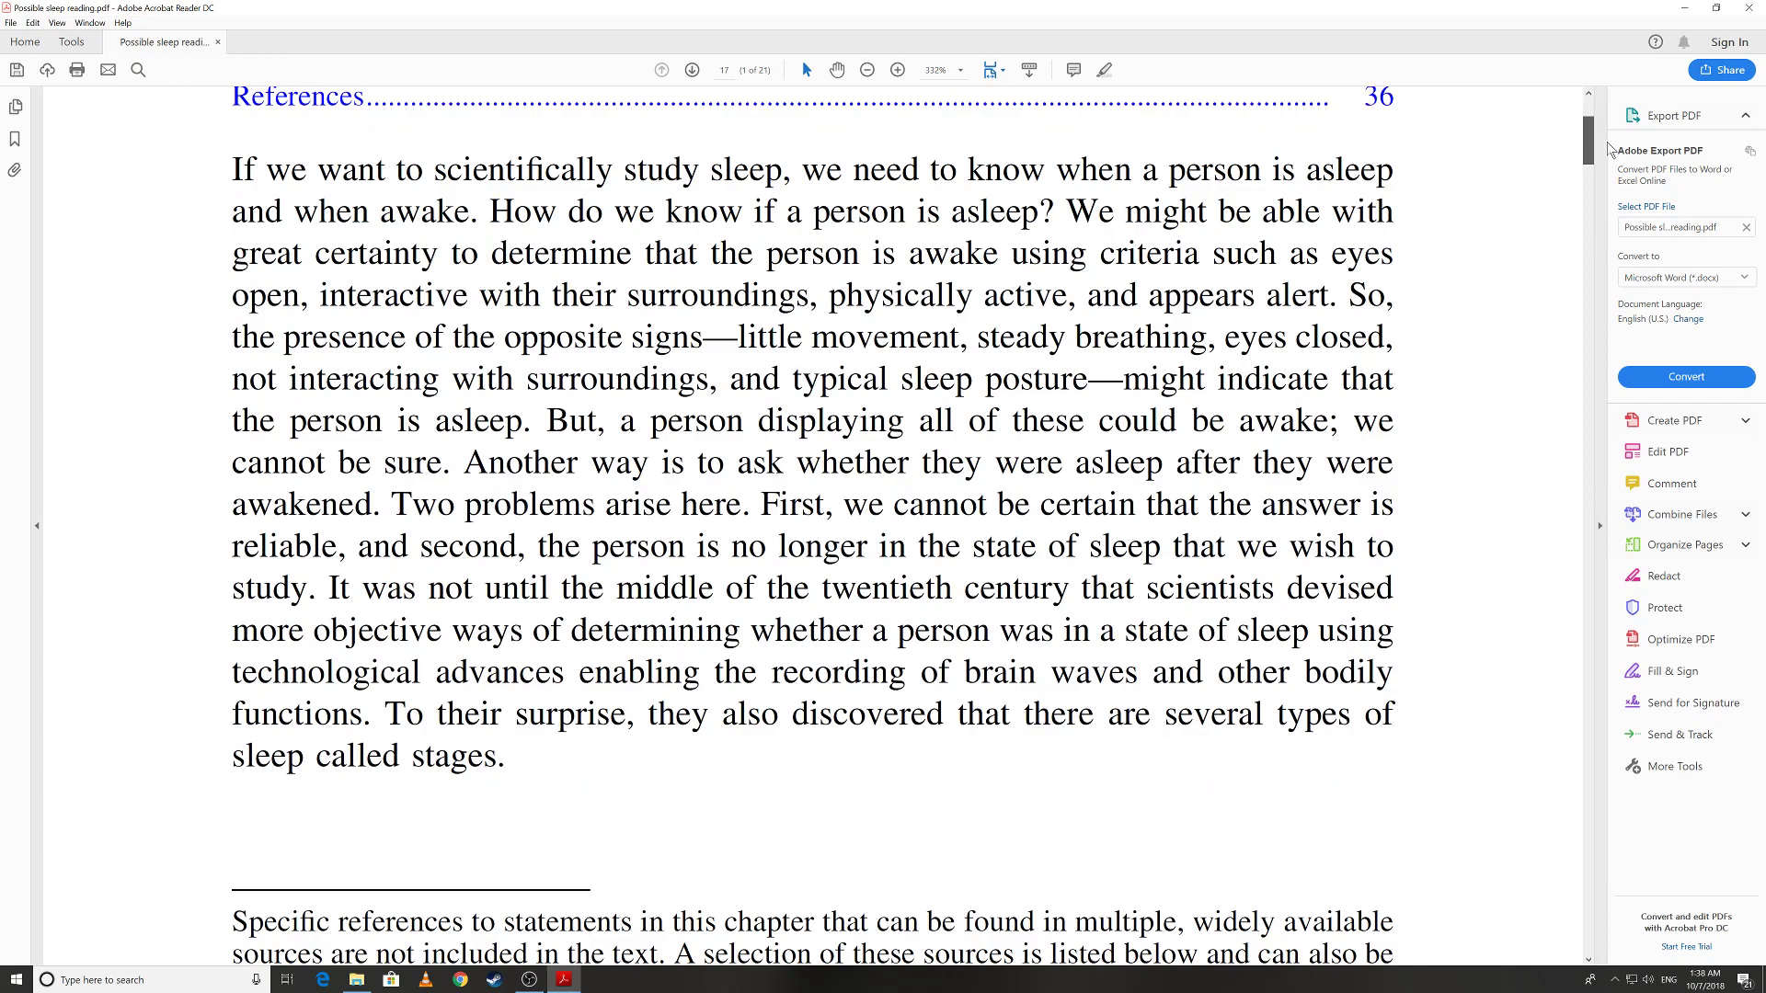
scroll(1609, 149, "down", 1)
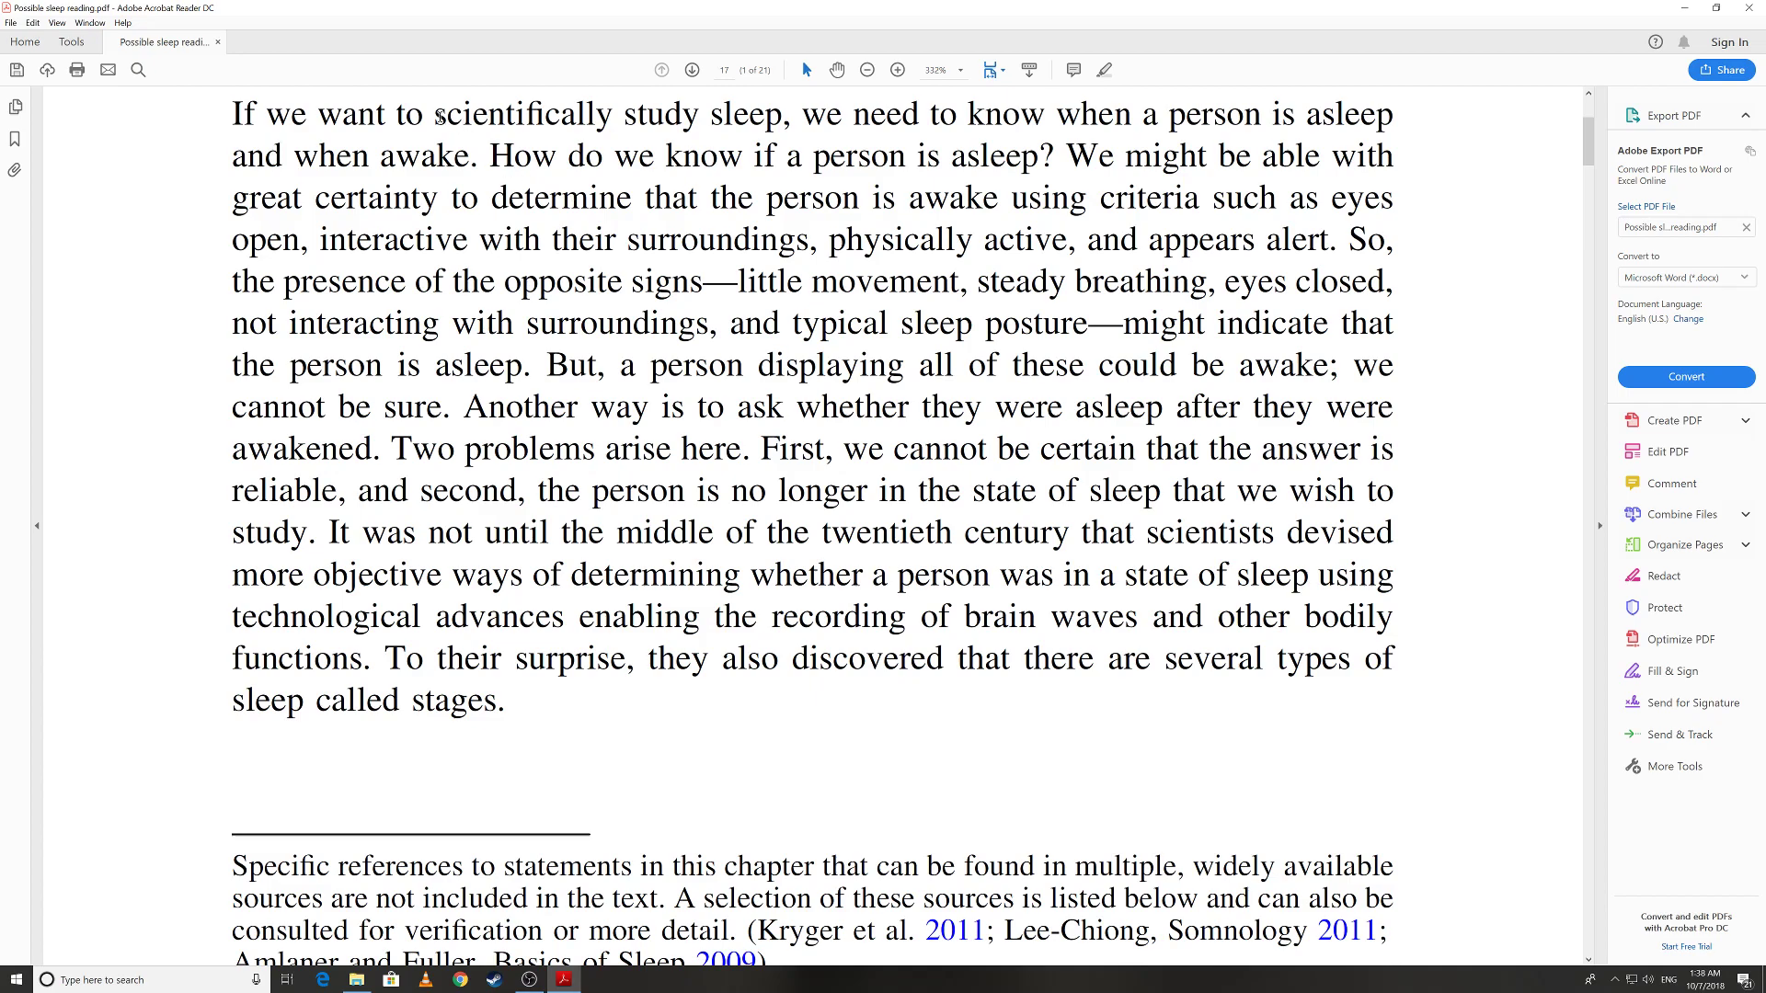
left_click_drag(434, 114, 782, 122)
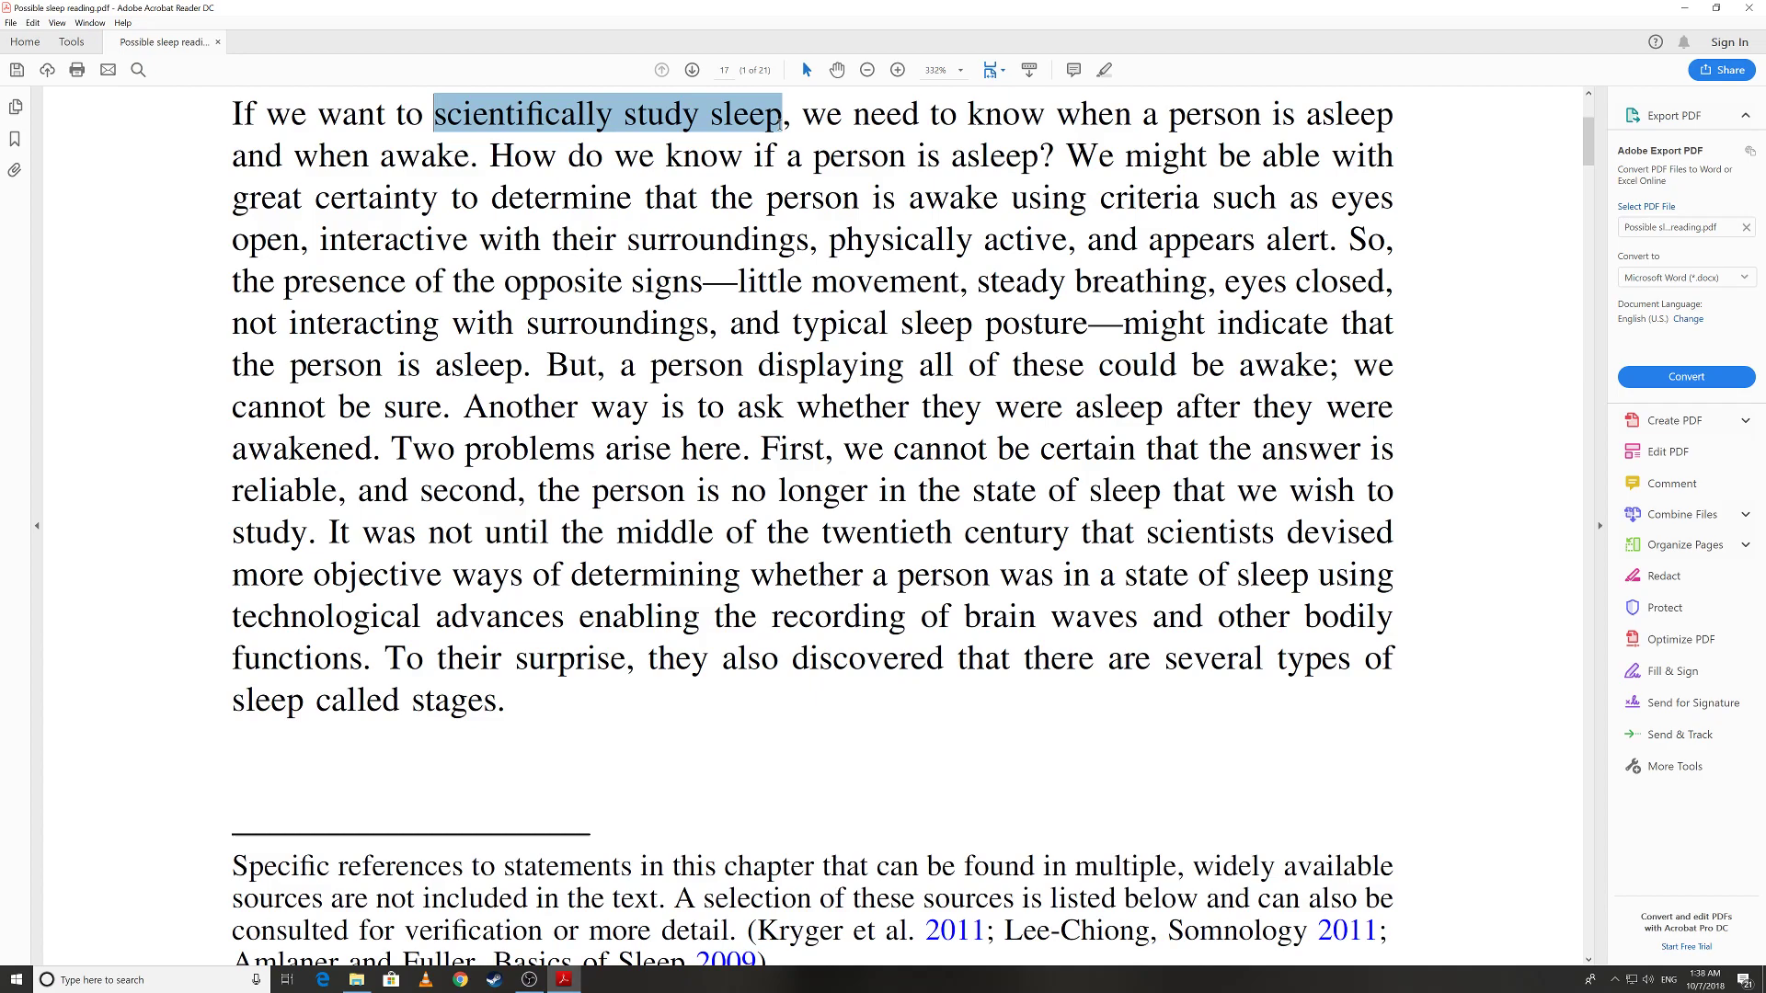
- Add a note to the selected text and post the comment 'Important'
right_click(705, 122)
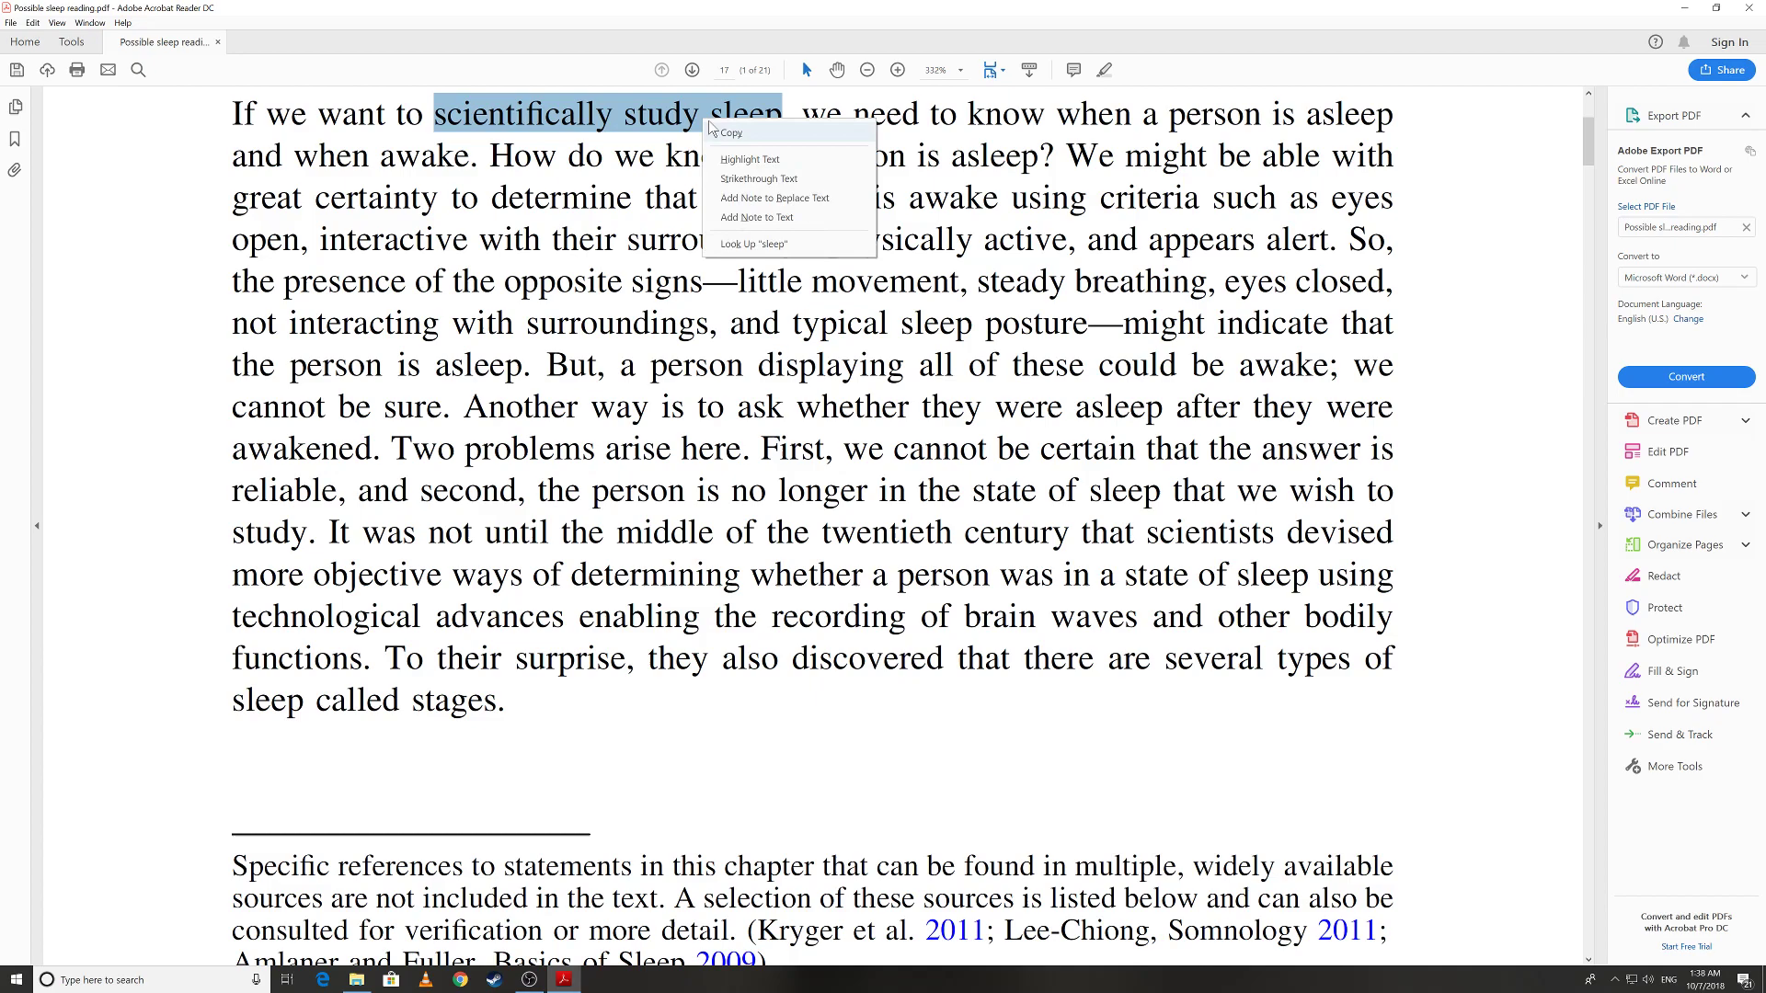
left_click(773, 221)
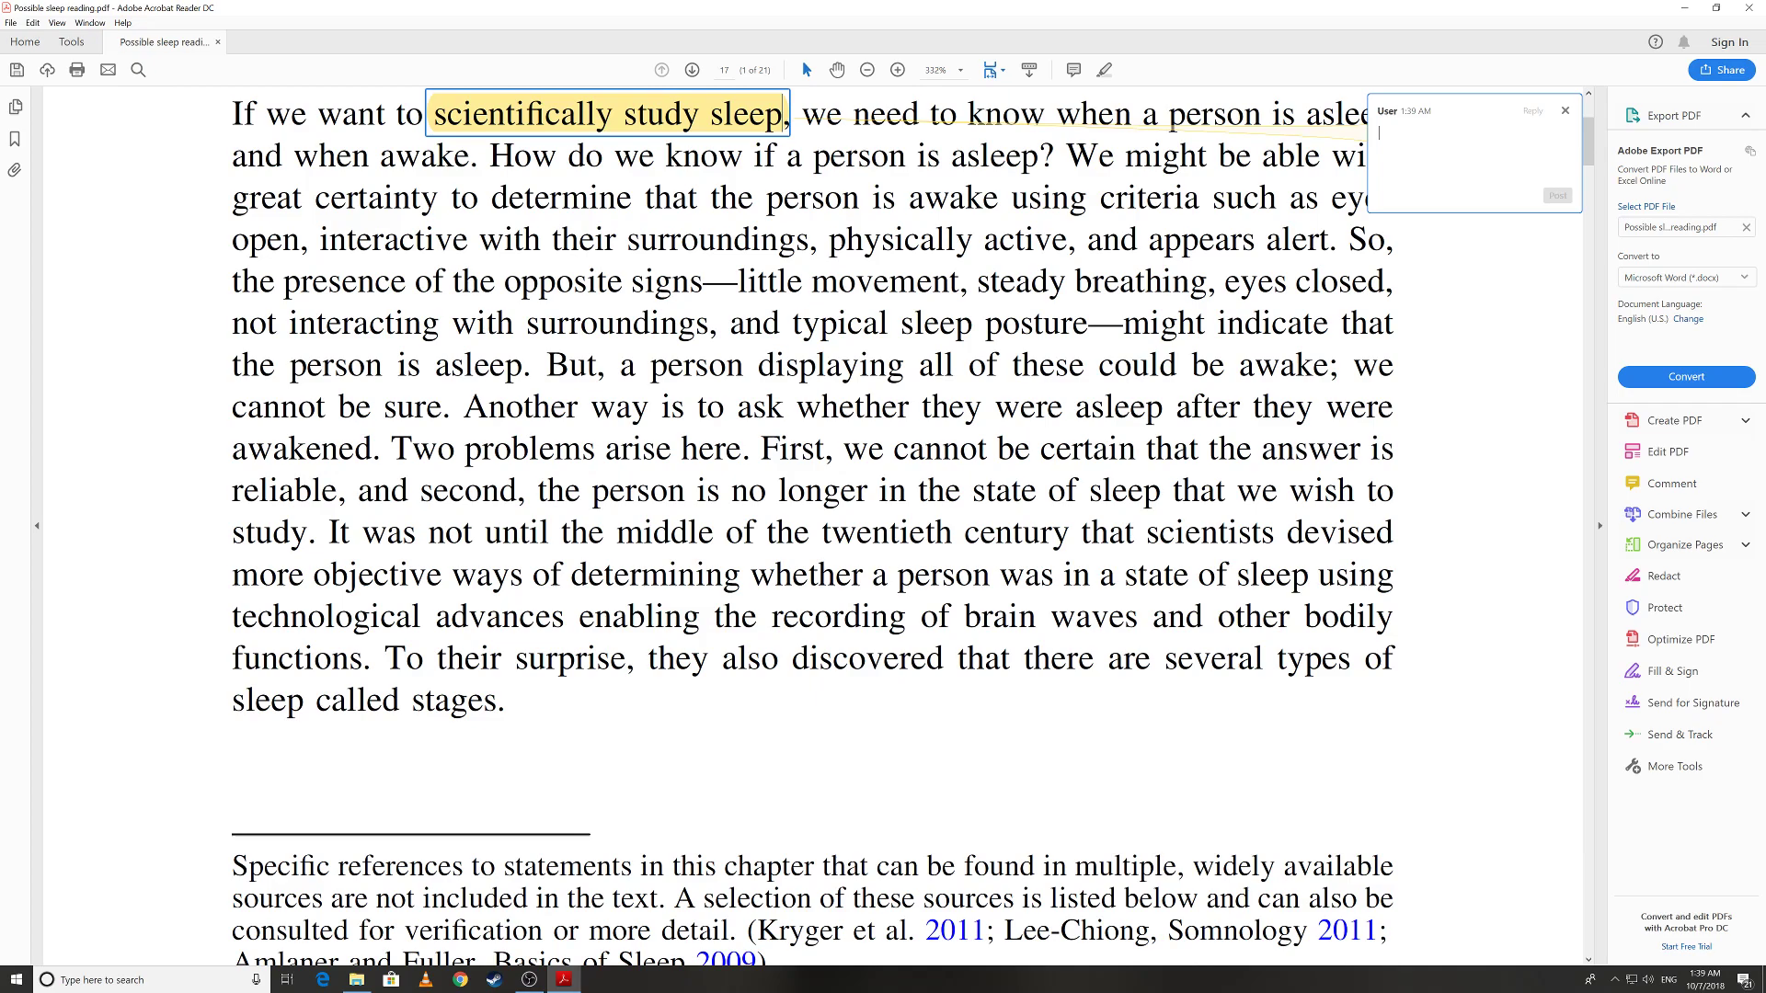
type("Important")
left_click(1550, 198)
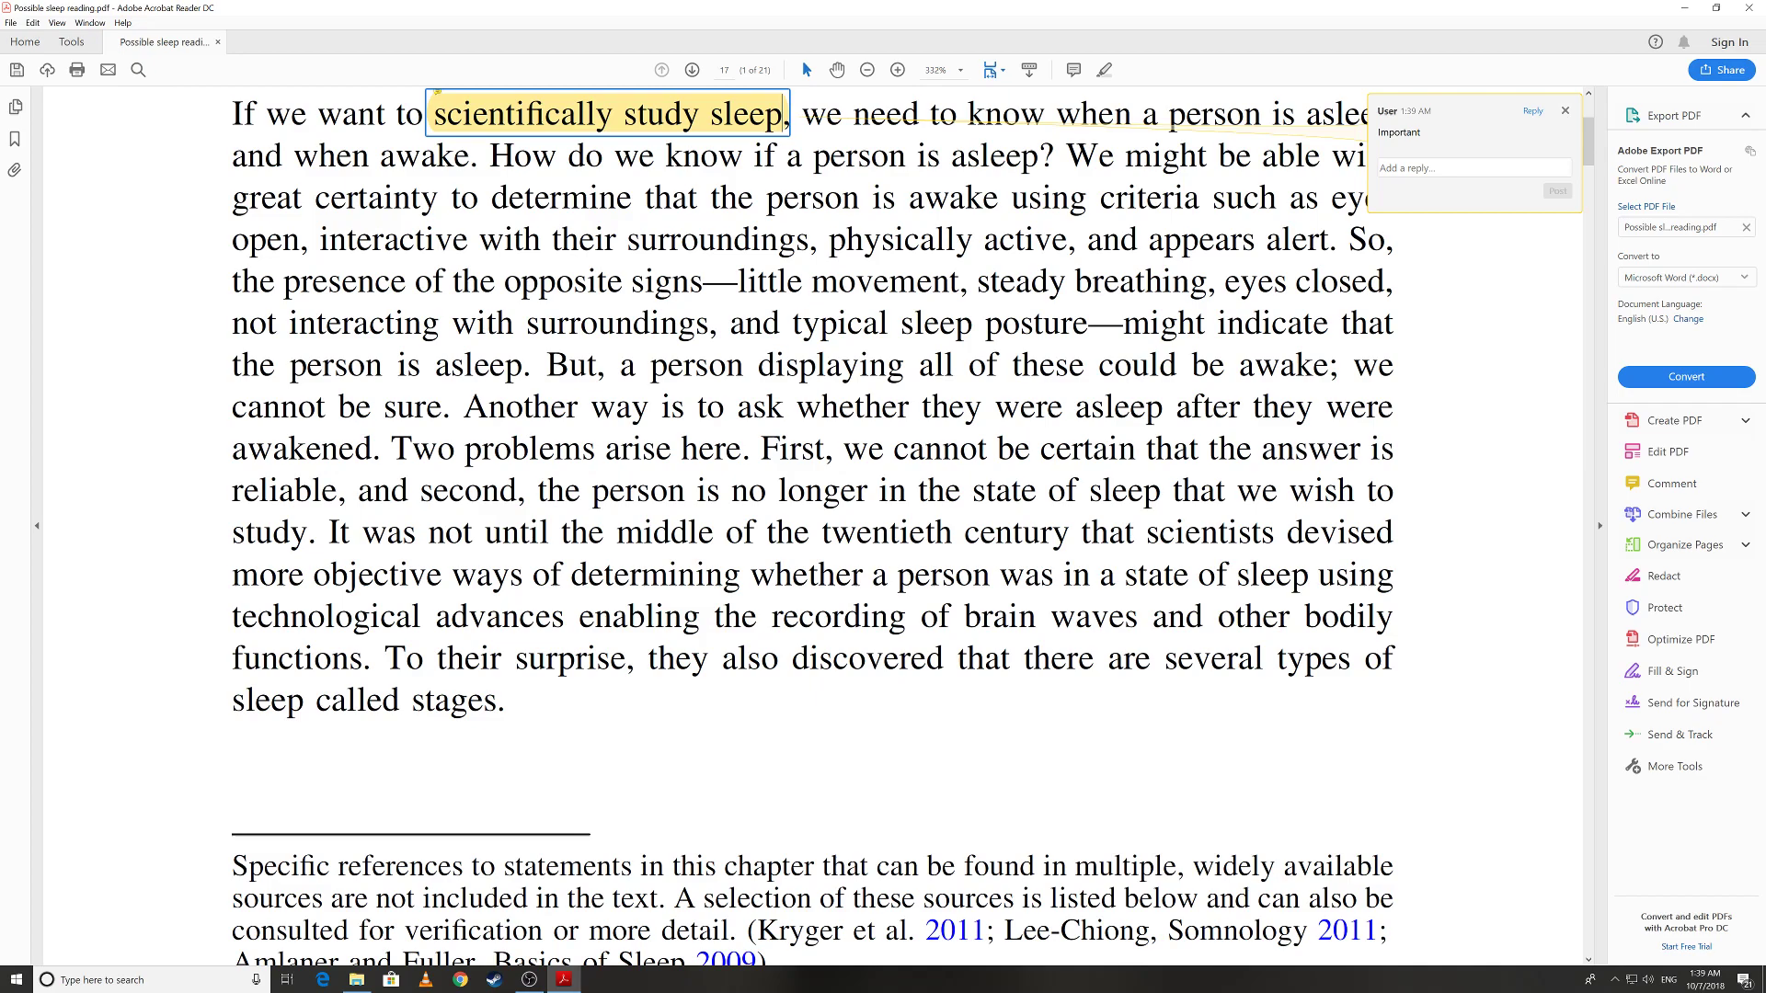
- Close the note's popup and scroll back up to the top of the page
left_click(1565, 110)
scroll(709, 230, "up", 2)
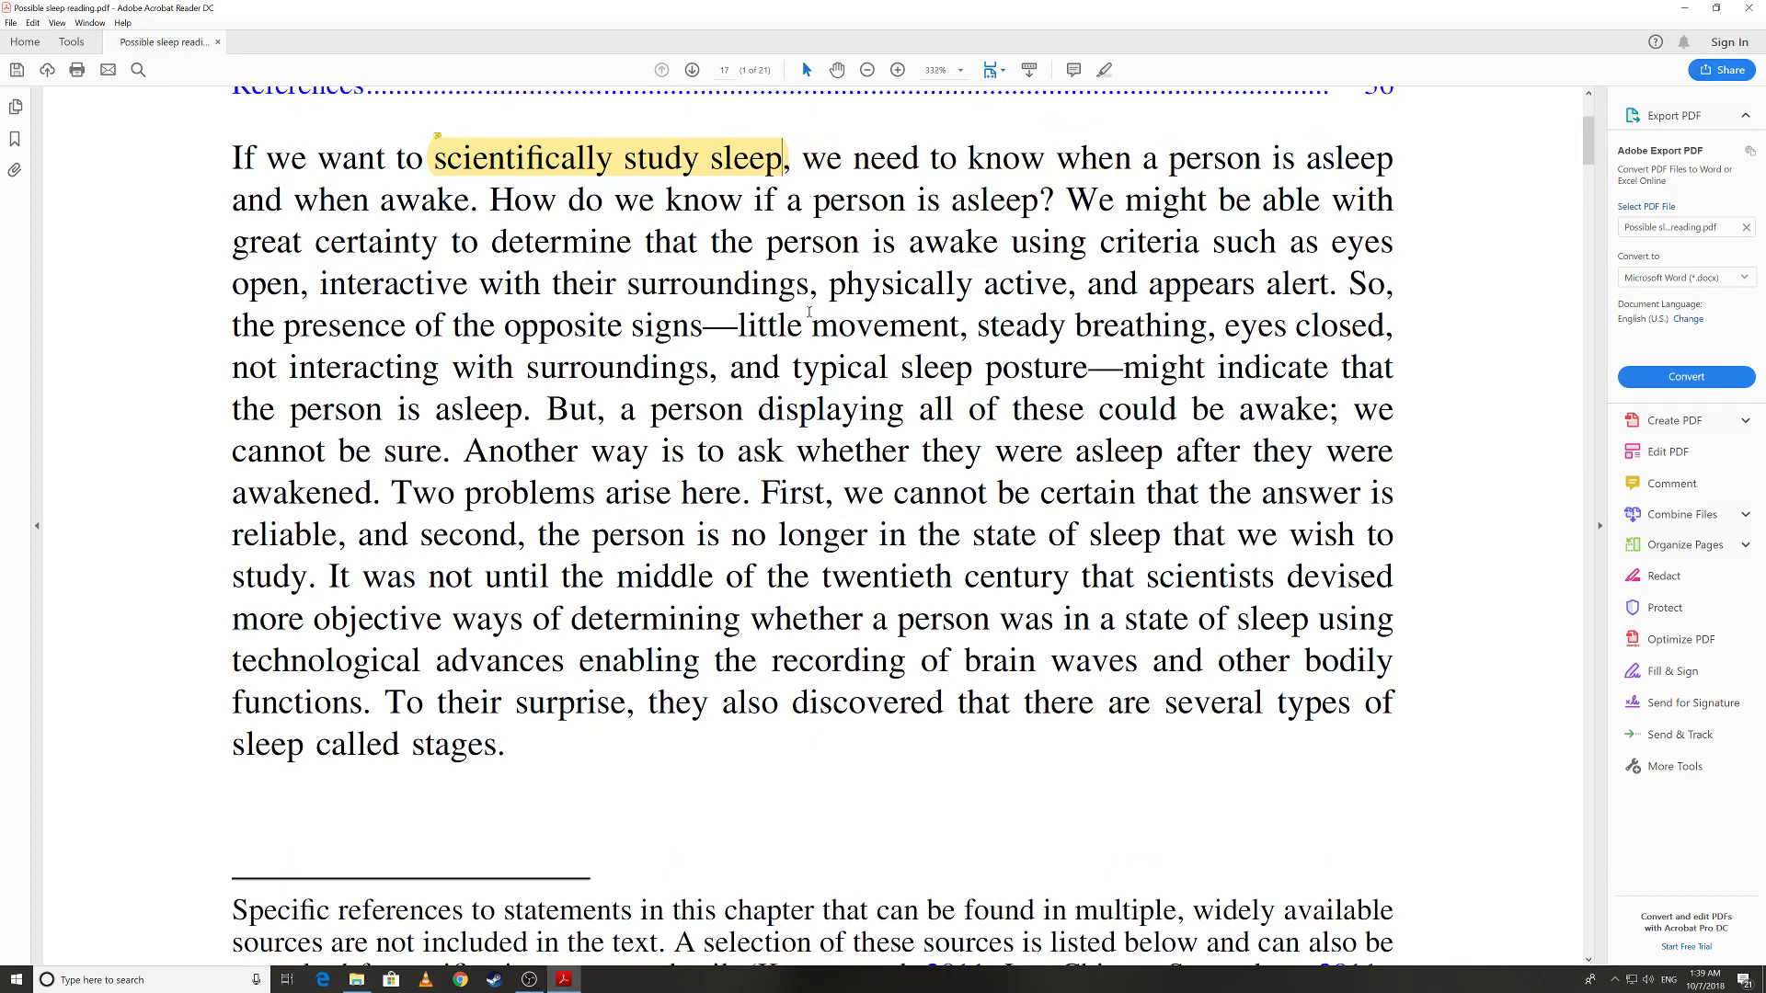
scroll(911, 501, "up", 2)
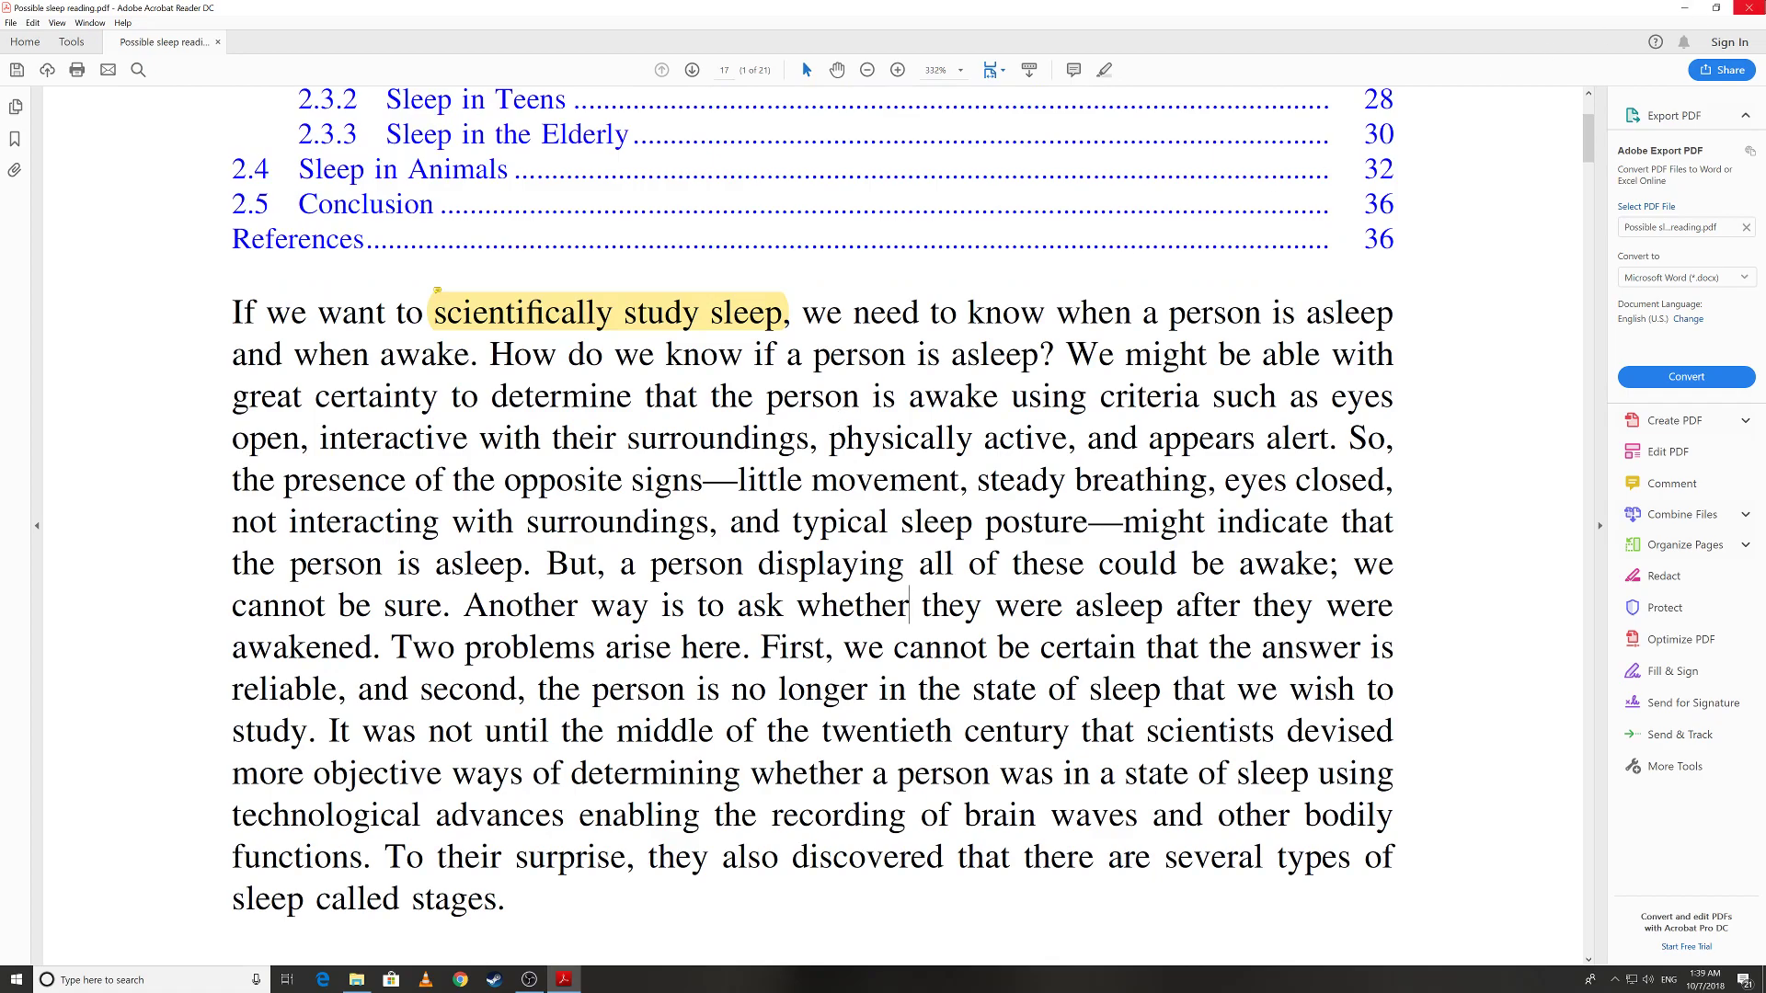
- Close the PDF, agree to save, then cancel the Save As dialog
left_click(1749, 7)
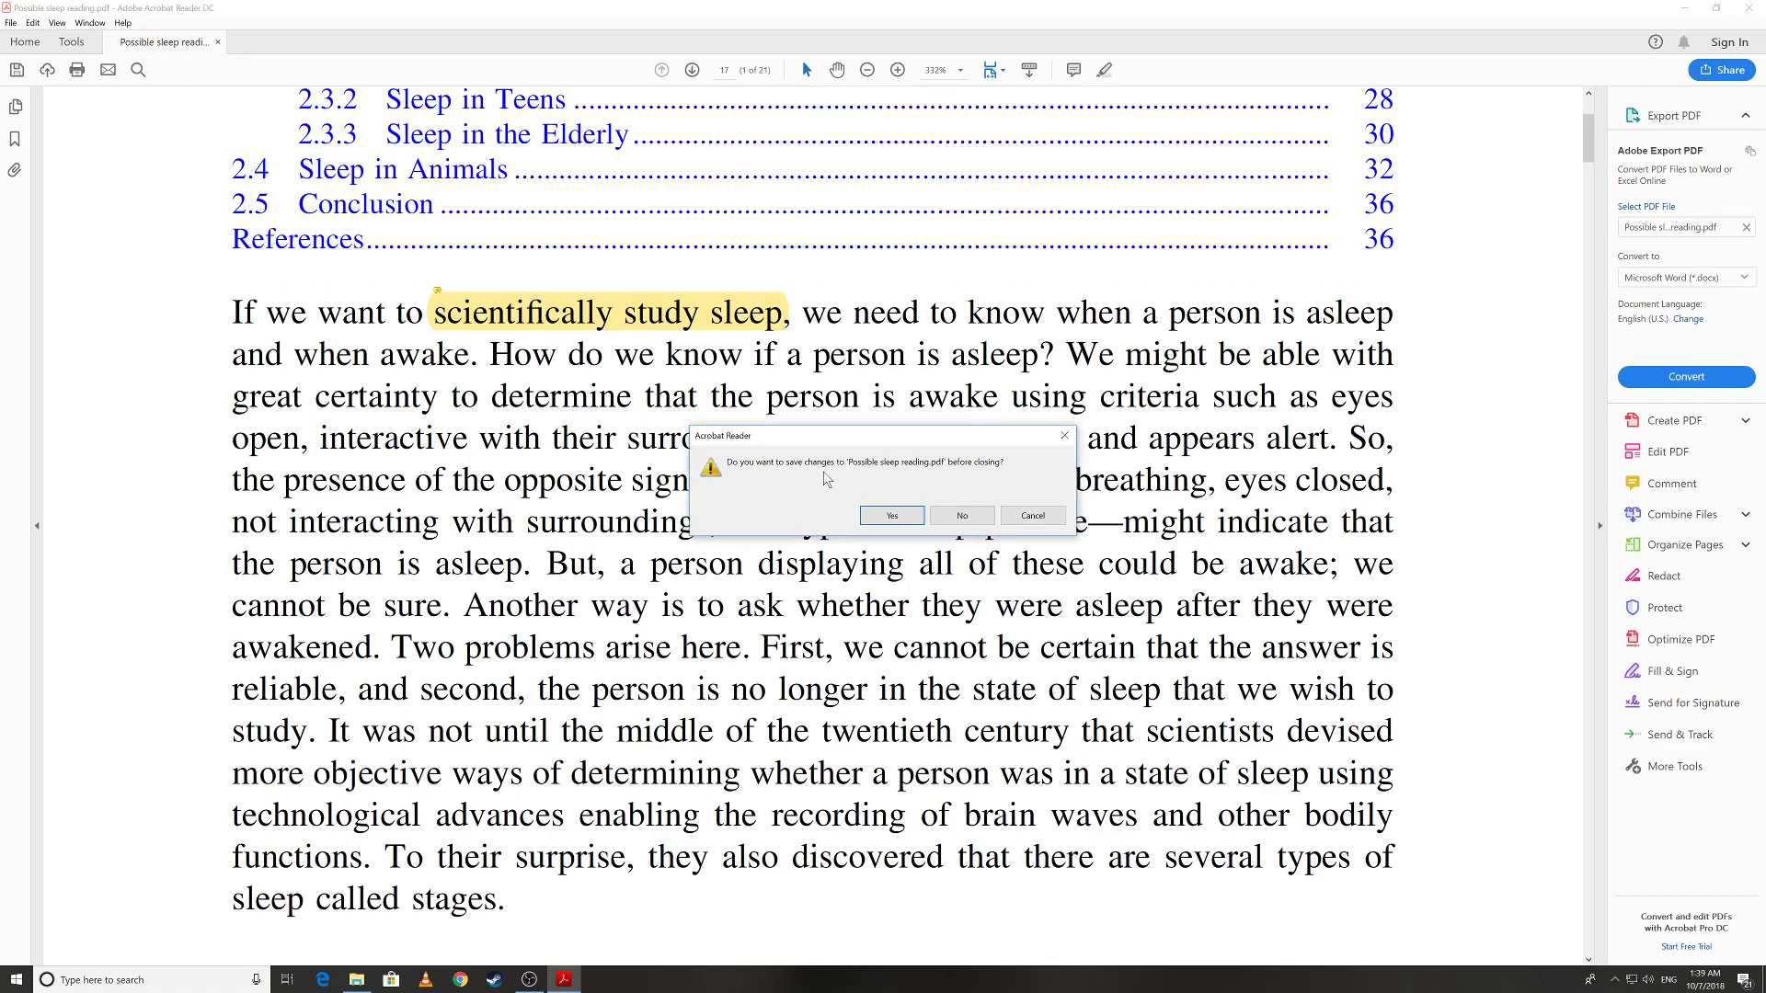
left_click(908, 519)
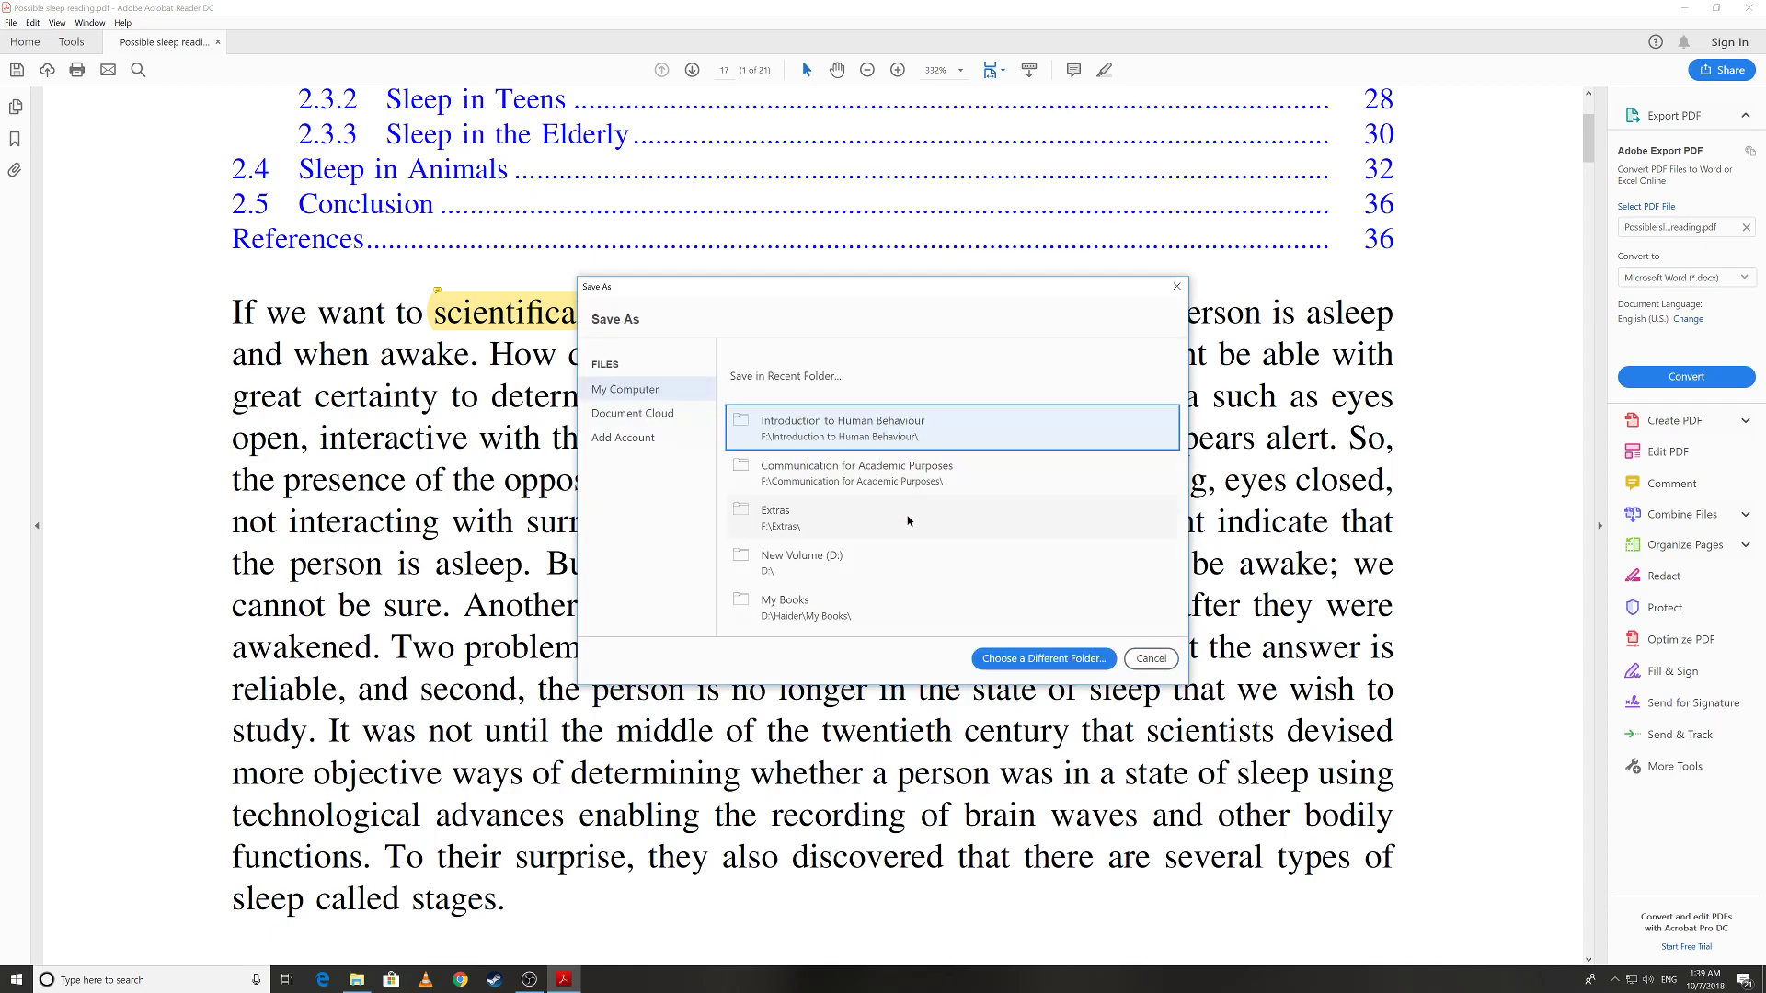
left_click(1150, 658)
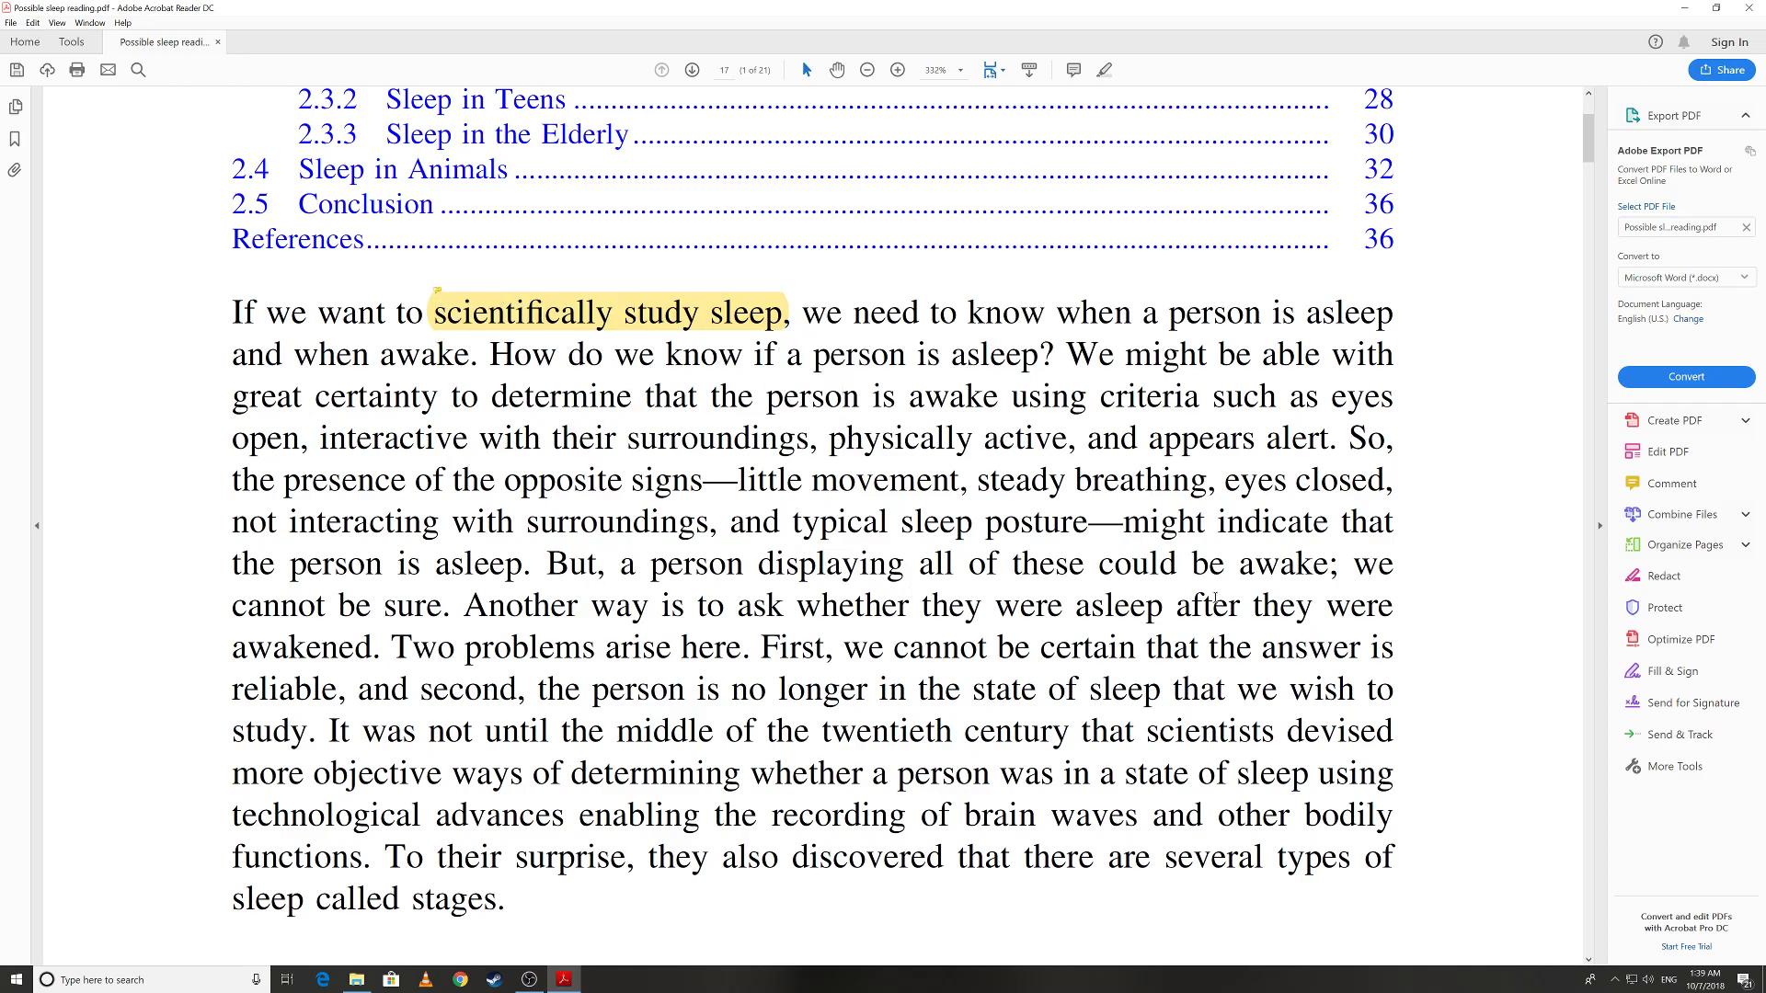
- Reopen the 'Important' note on the highlight, dismiss it, and close the PDF
left_click(539, 315)
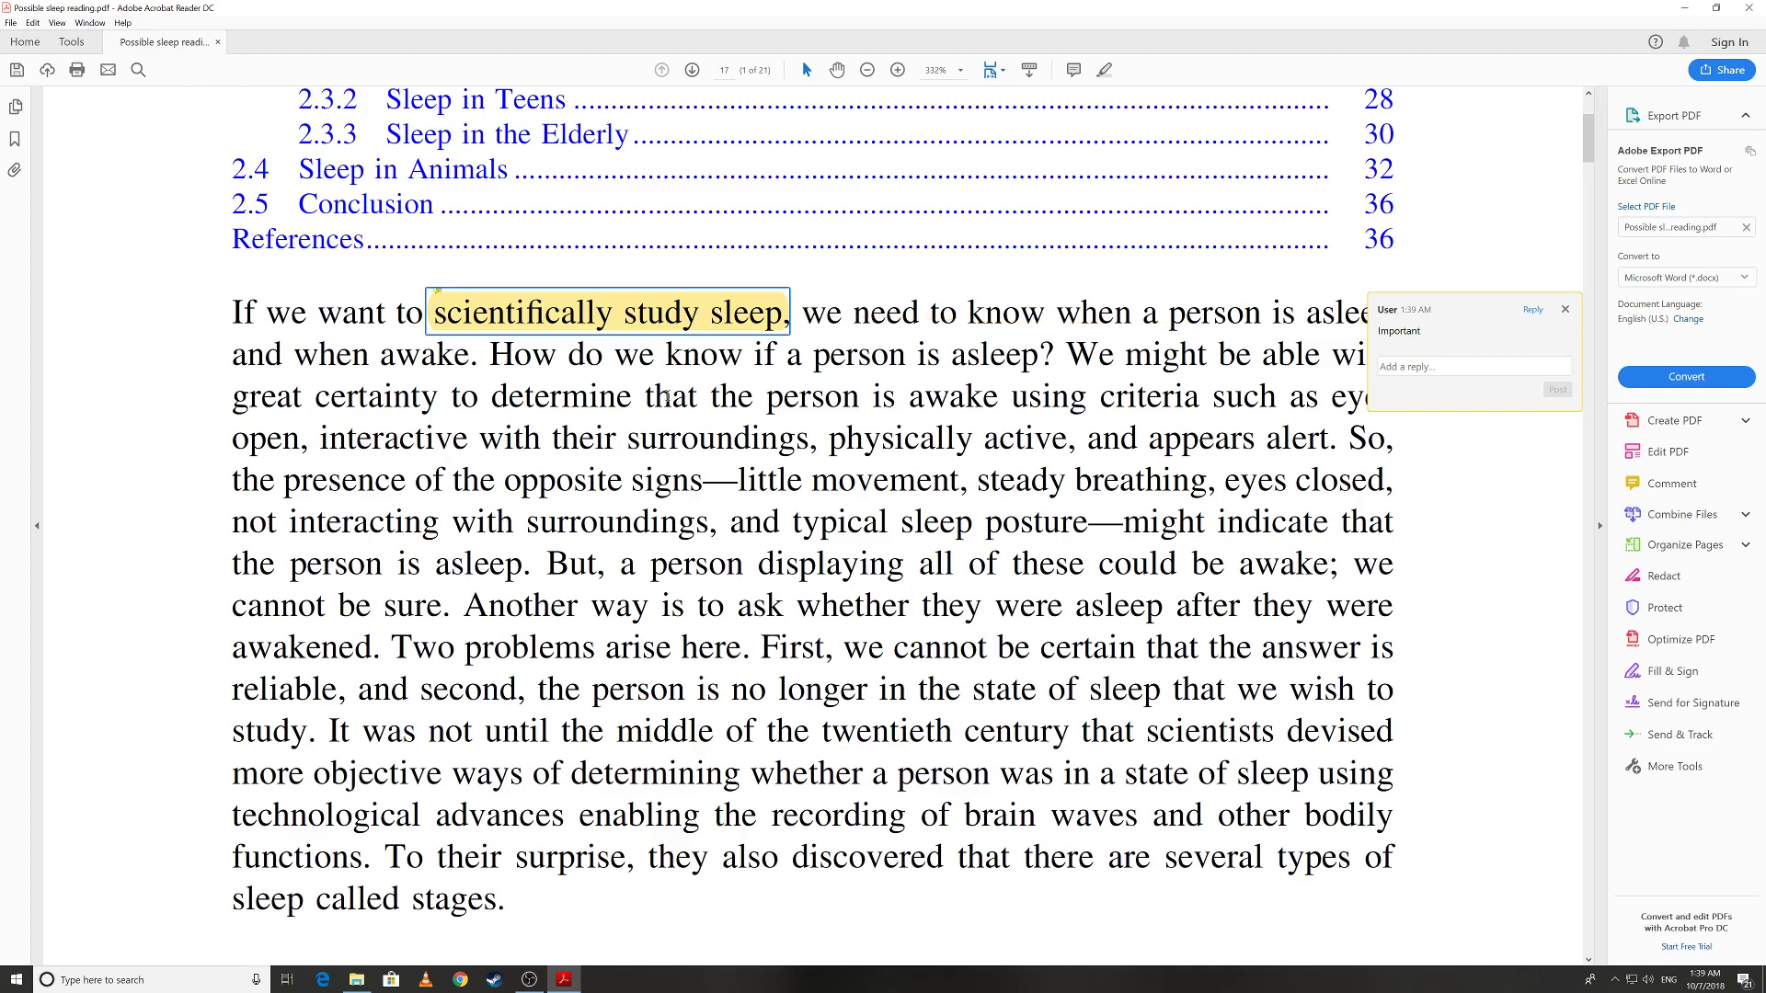
key("Escape")
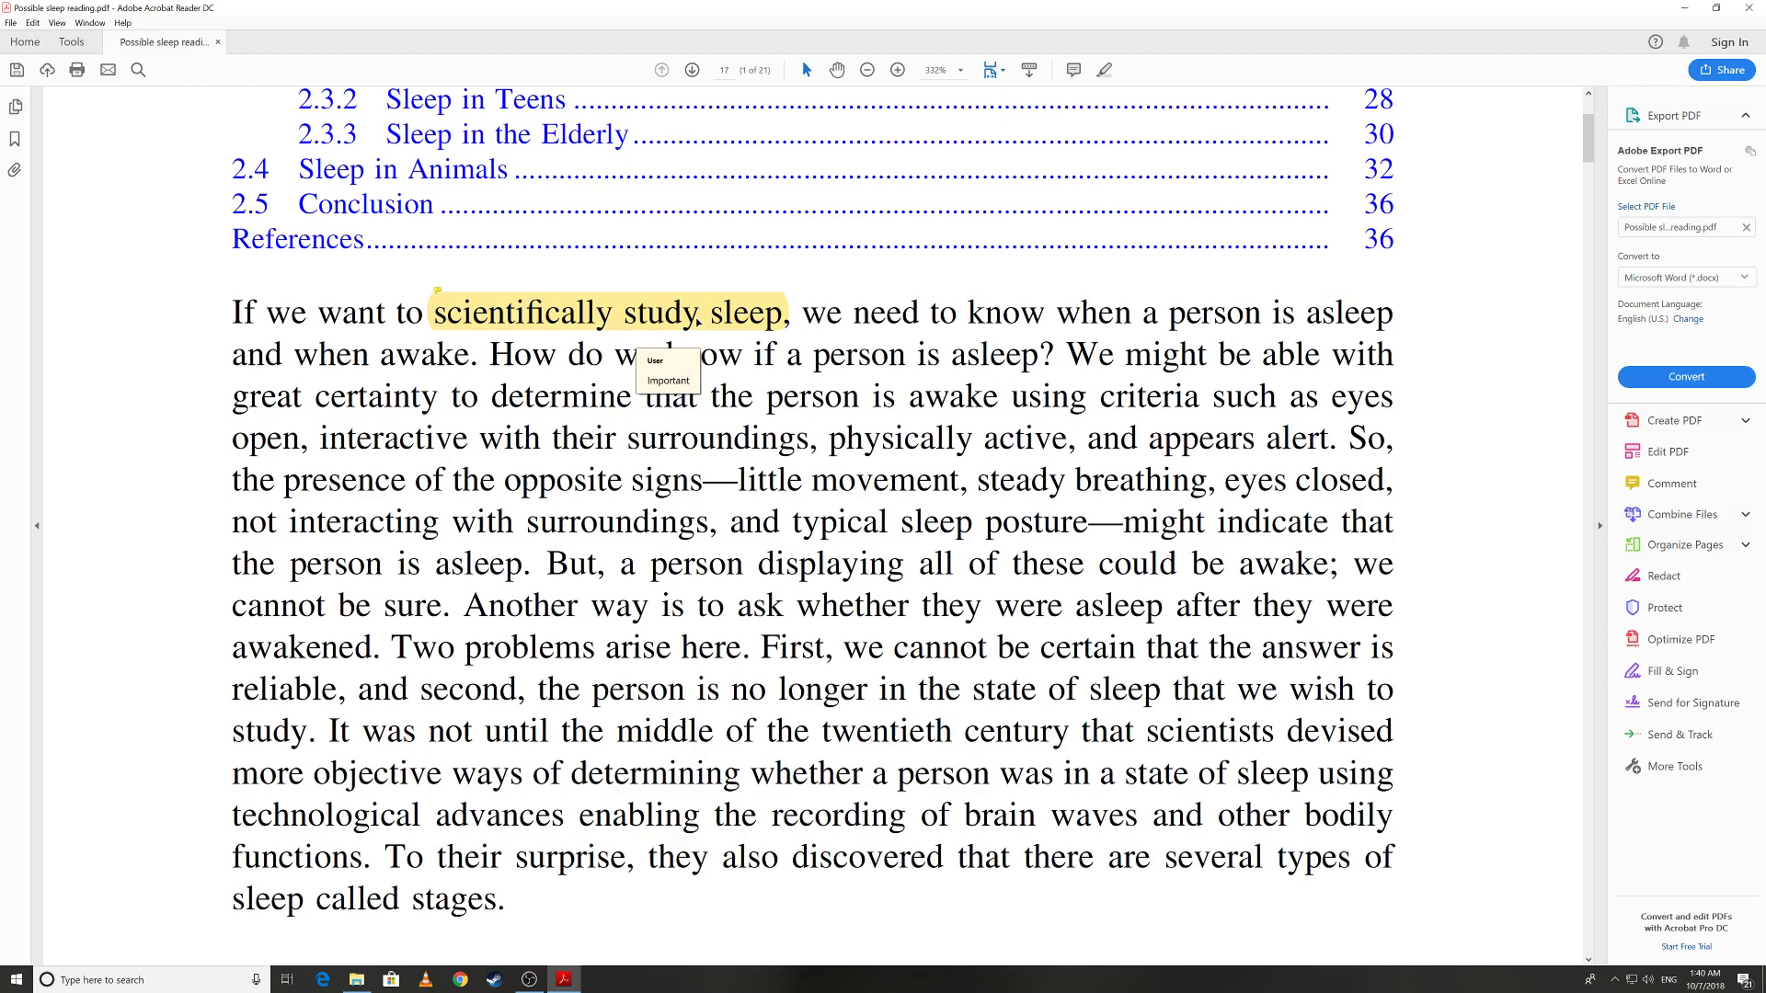
left_click(1750, 8)
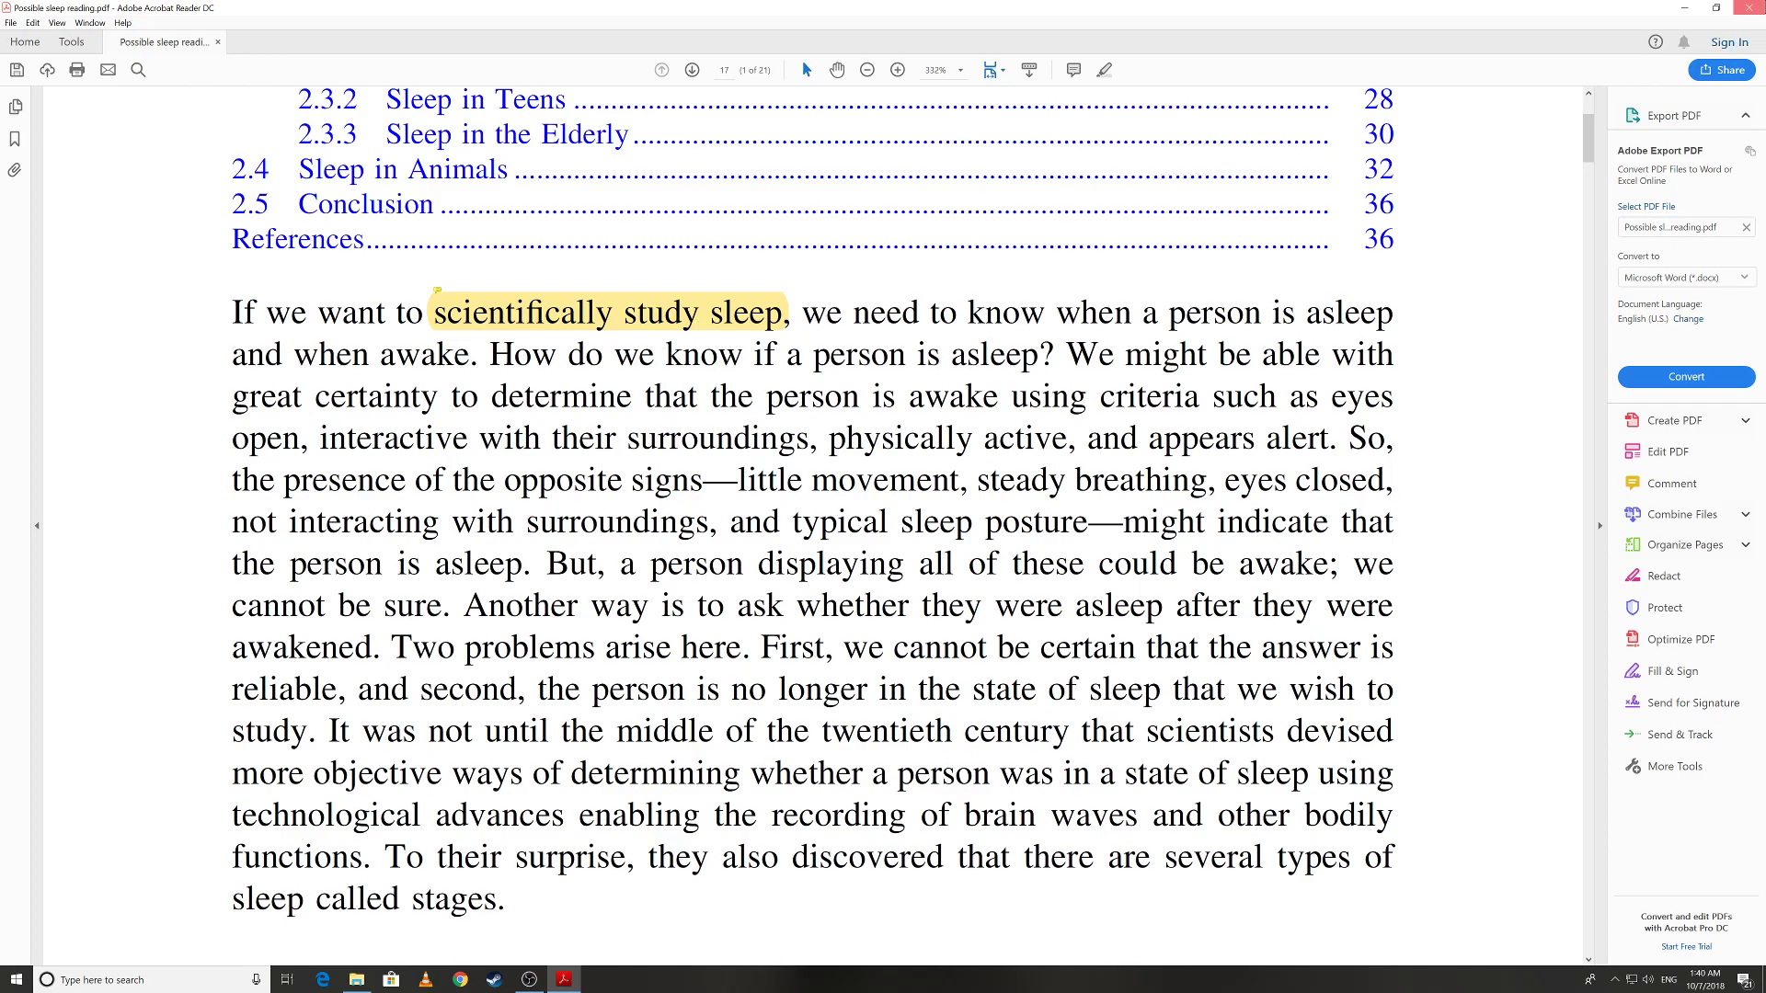
- Close the PDF without saving, close File Explorer, and refresh the desktop twice
left_click(957, 515)
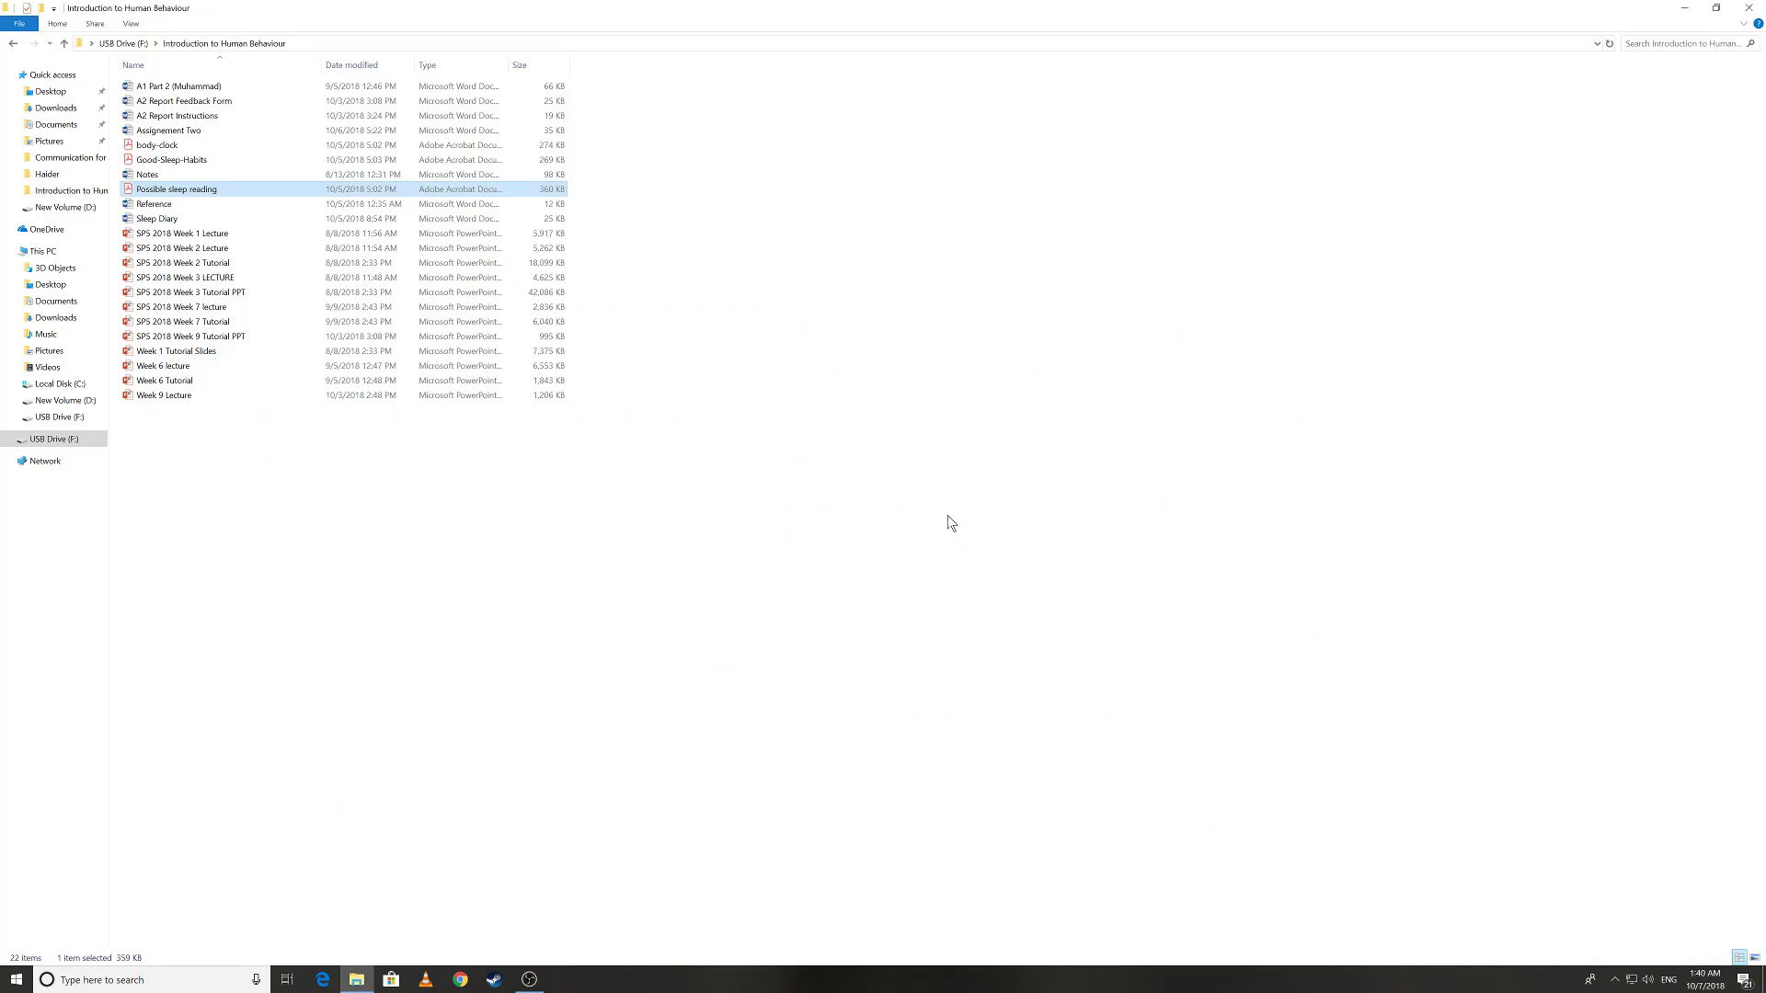
left_click(1750, 8)
right_click(401, 448)
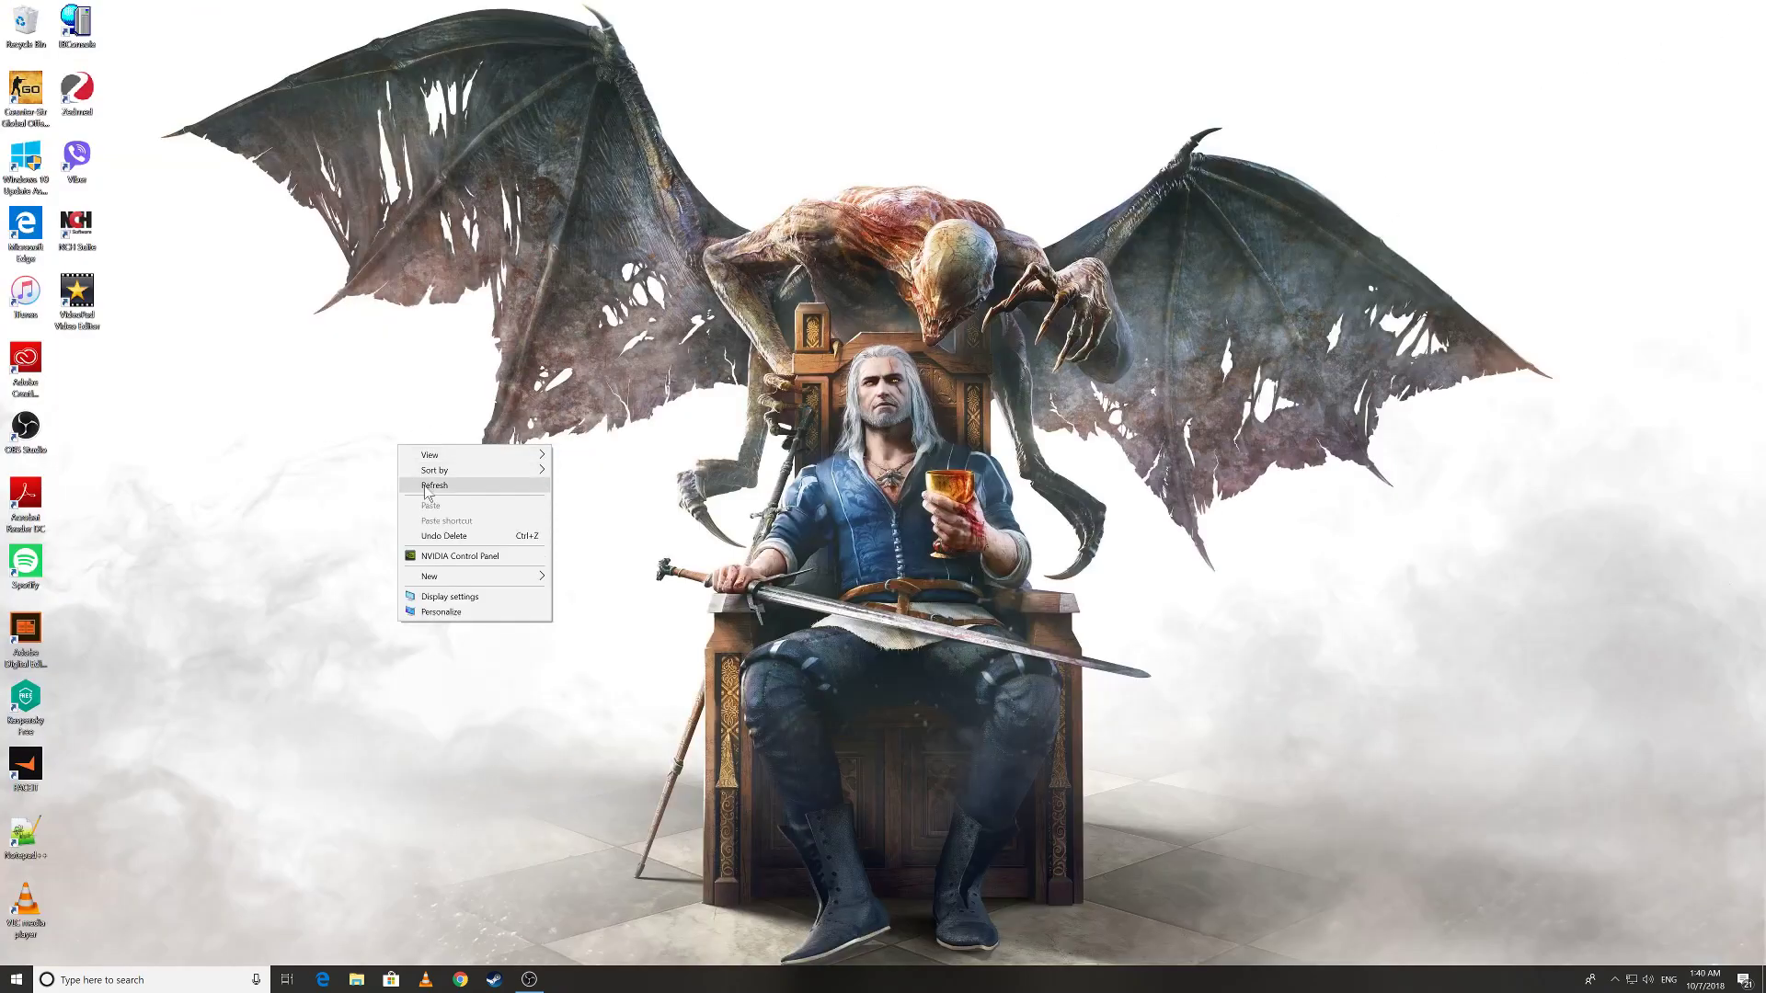
left_click(425, 486)
right_click(423, 484)
left_click(456, 524)
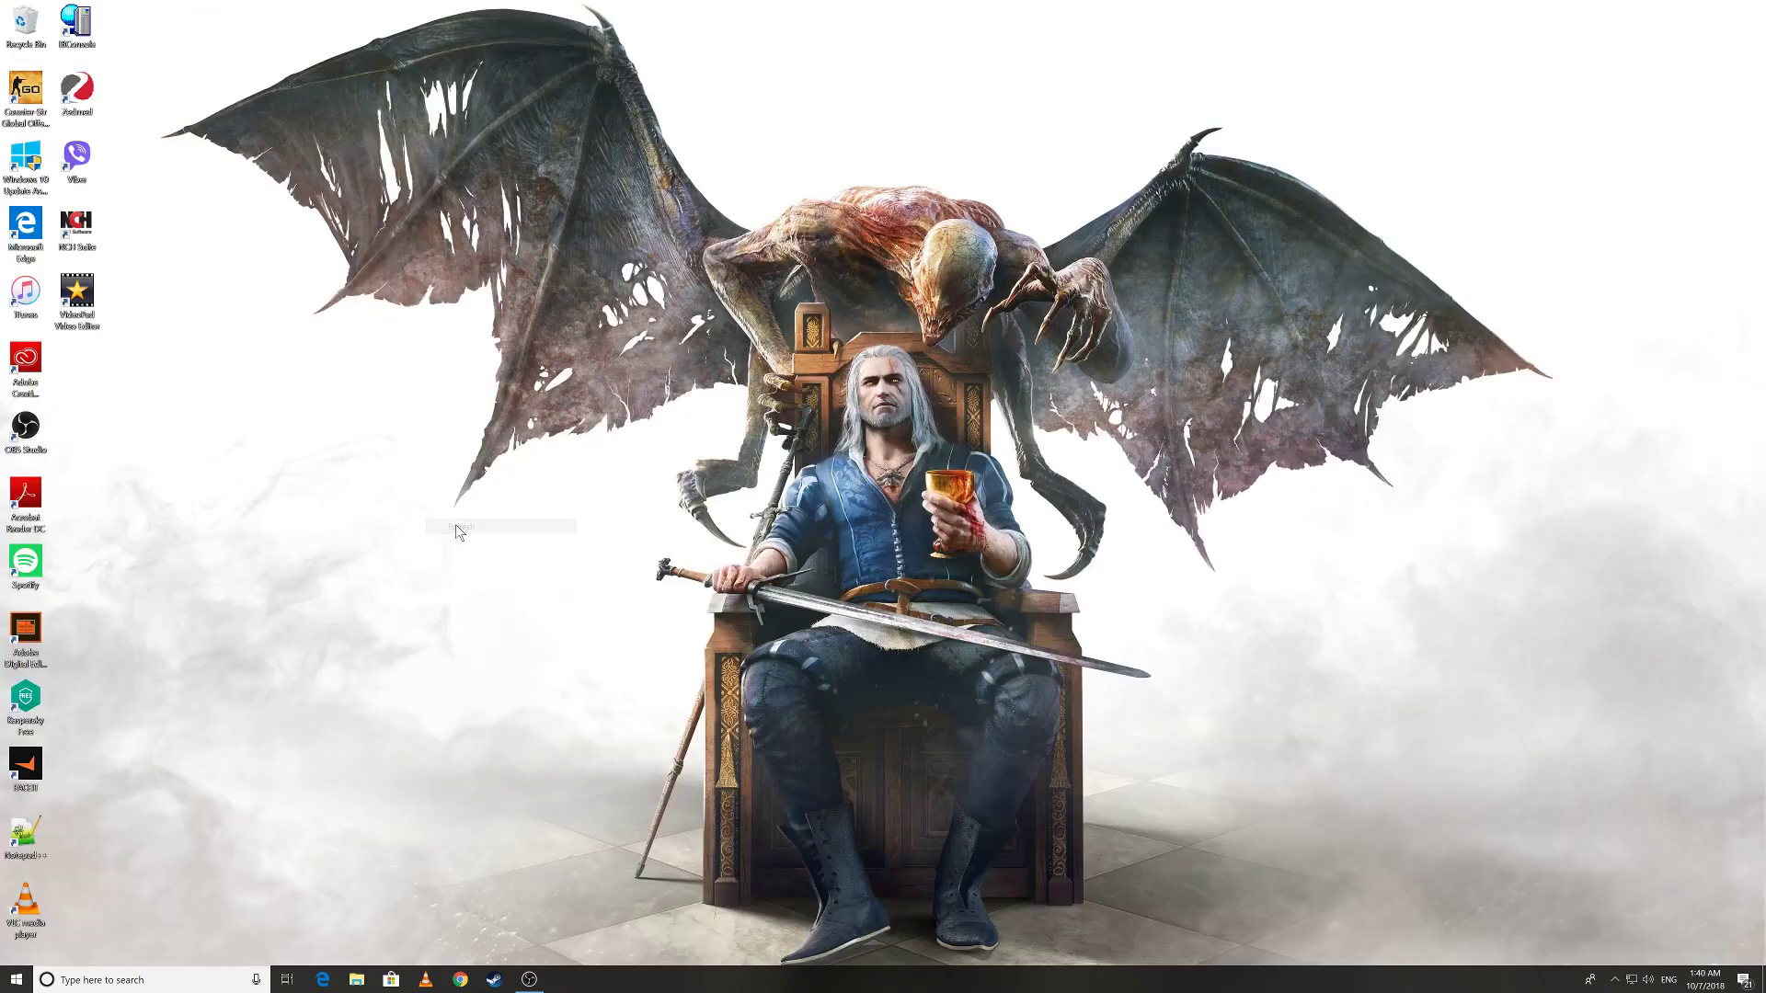